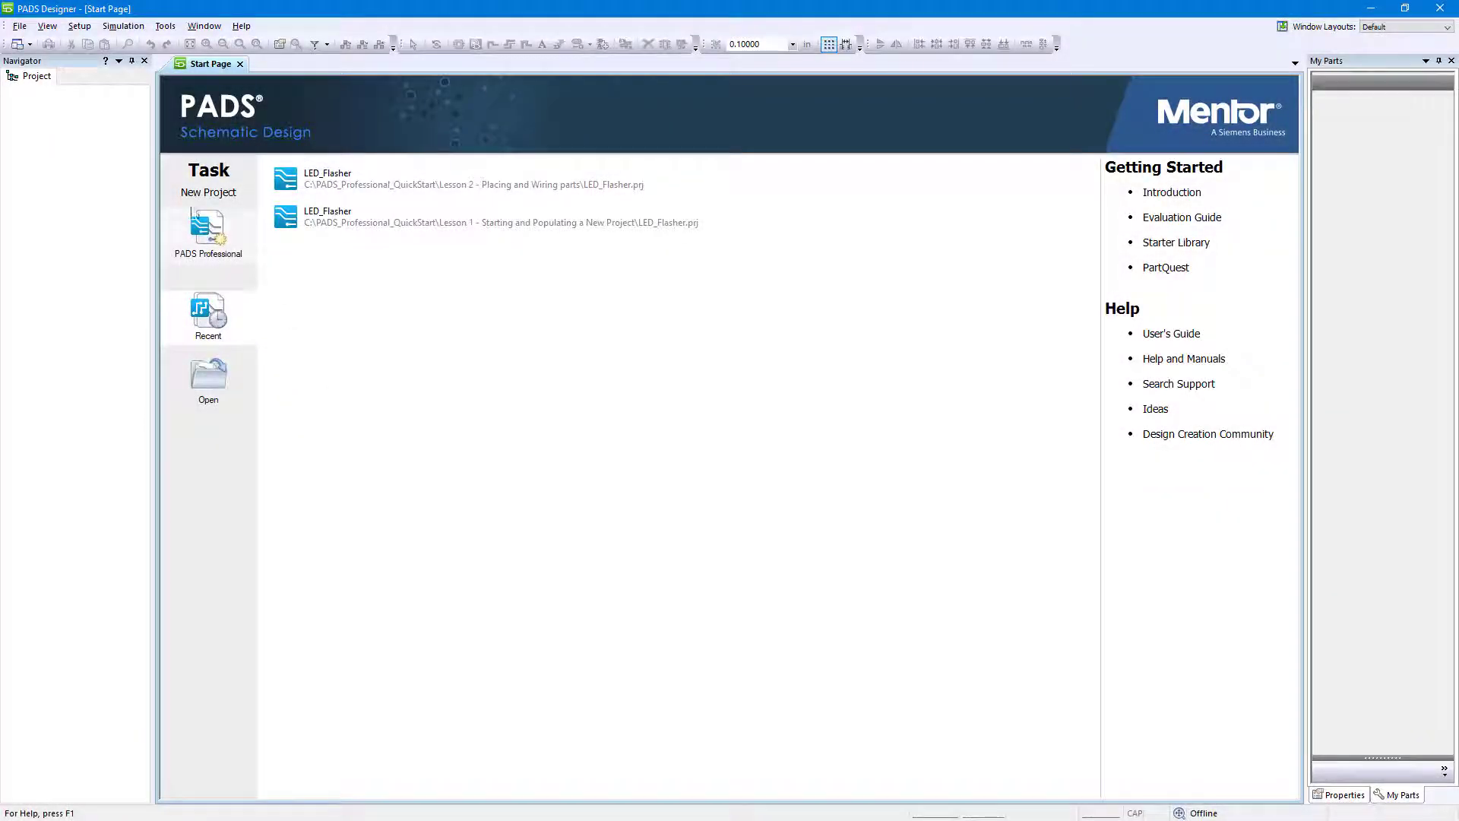
Open LED_Flasher.prj from C:\PADS_Professional_QuickStart\Lesson 3 - Forward Annotation in PADS Designer.
{"action": "left_click", "coordinate": [20, 26]}
{"action": "mouse_move", "coordinate": [132, 59]}
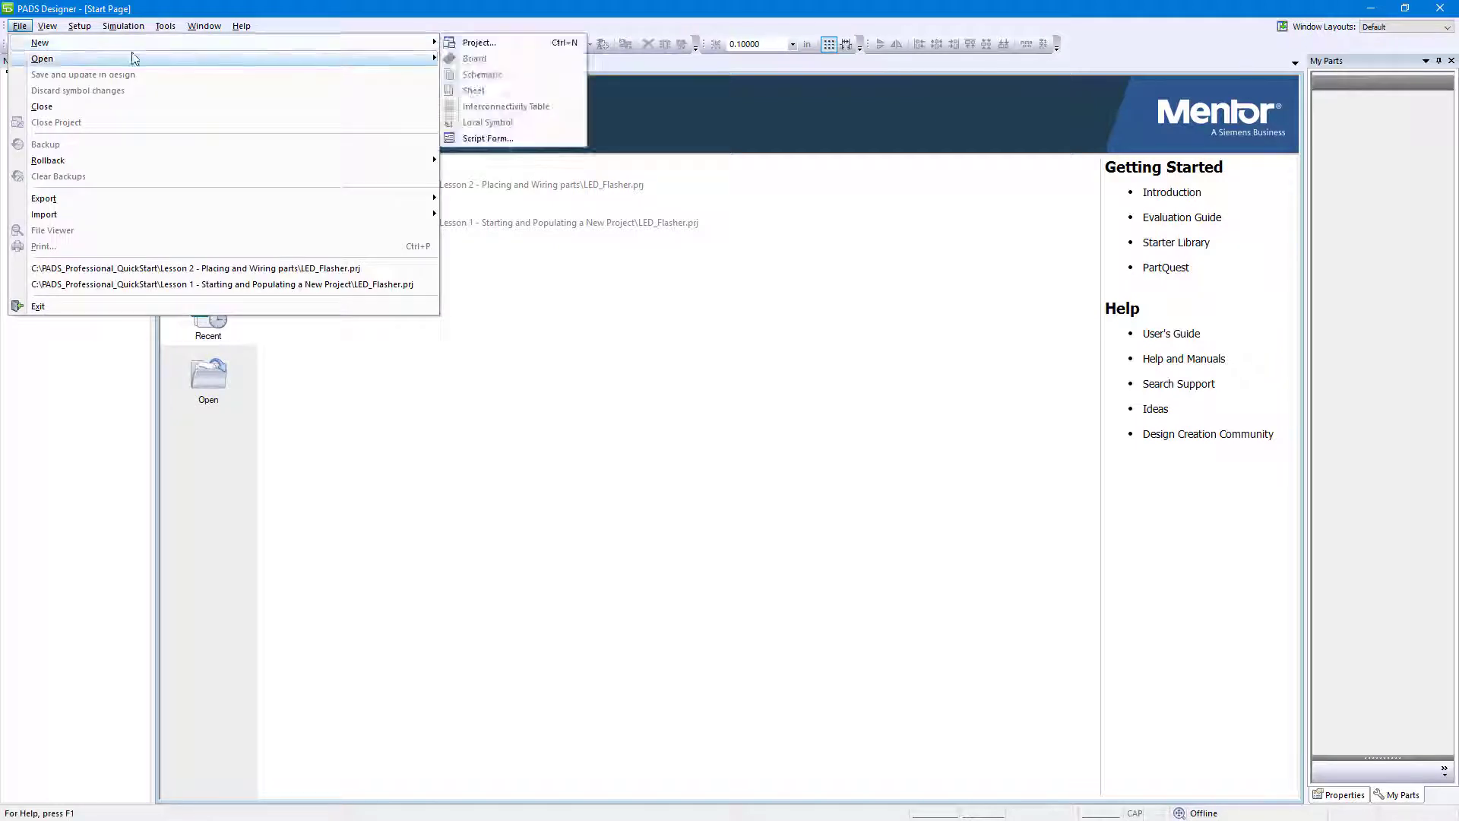
{"action": "left_click", "coordinate": [478, 58]}
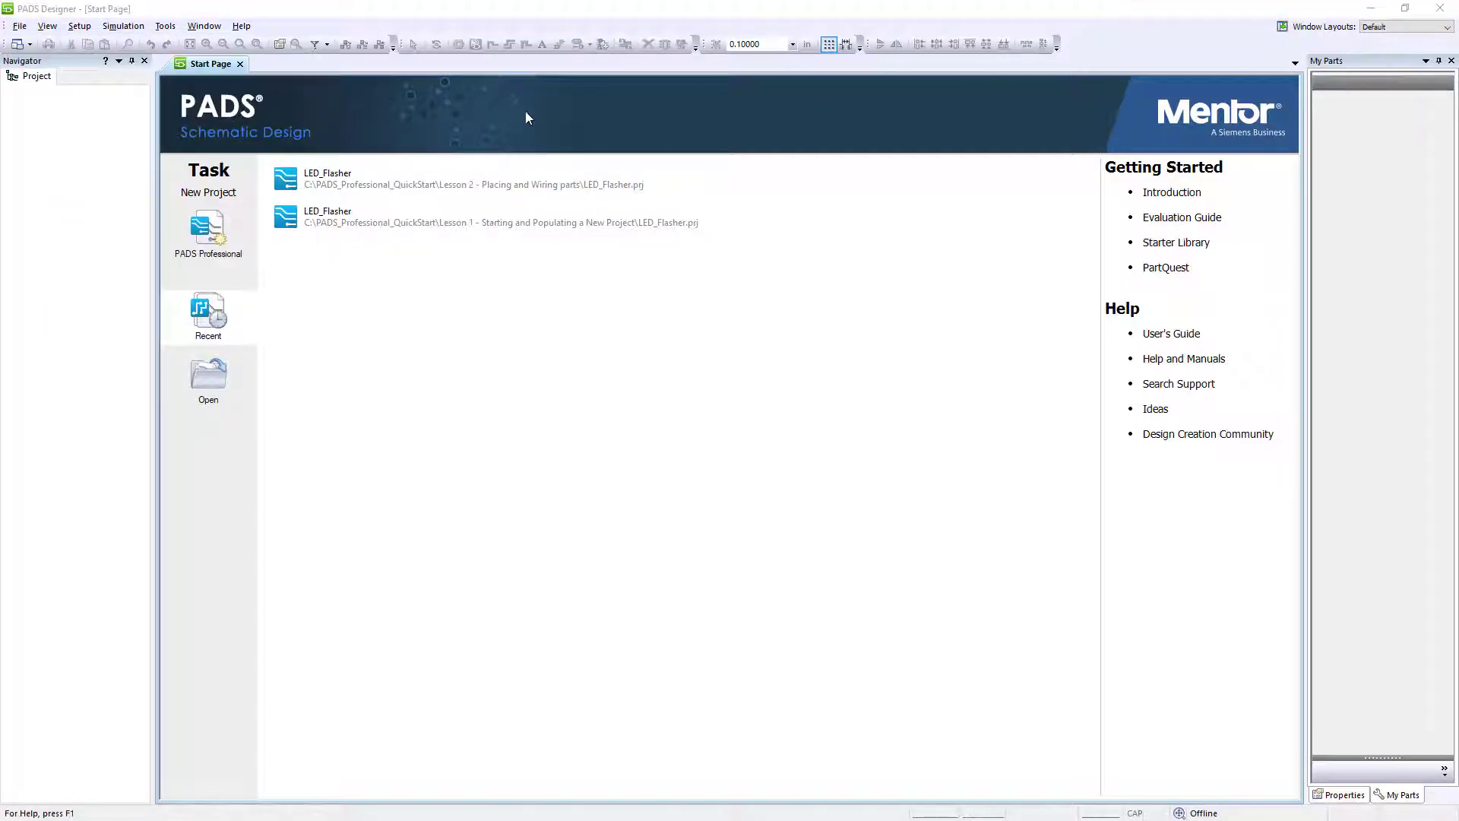
{"action": "left_click", "coordinate": [584, 470]}
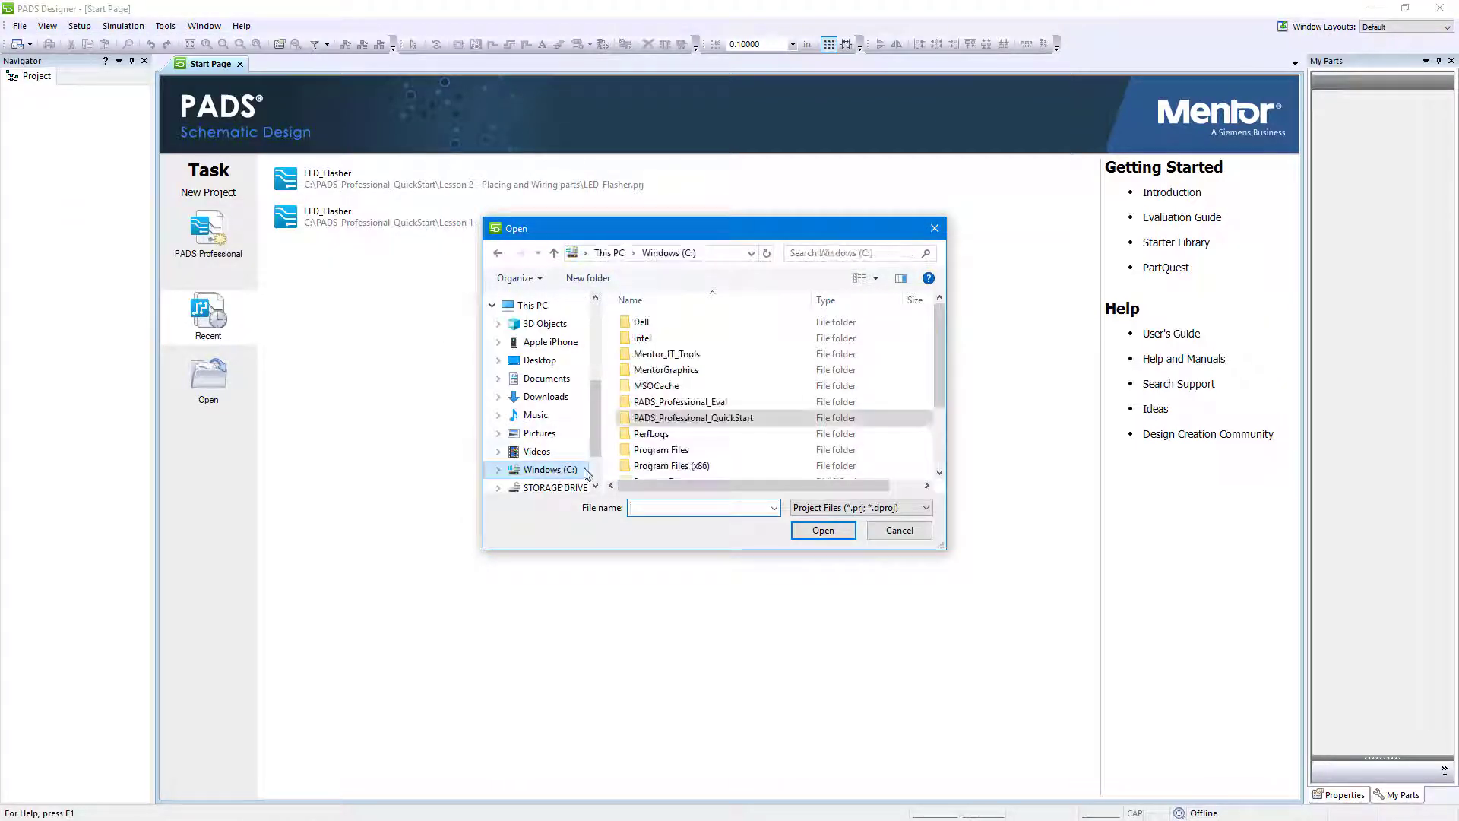
{"action": "double_click", "coordinate": [688, 417]}
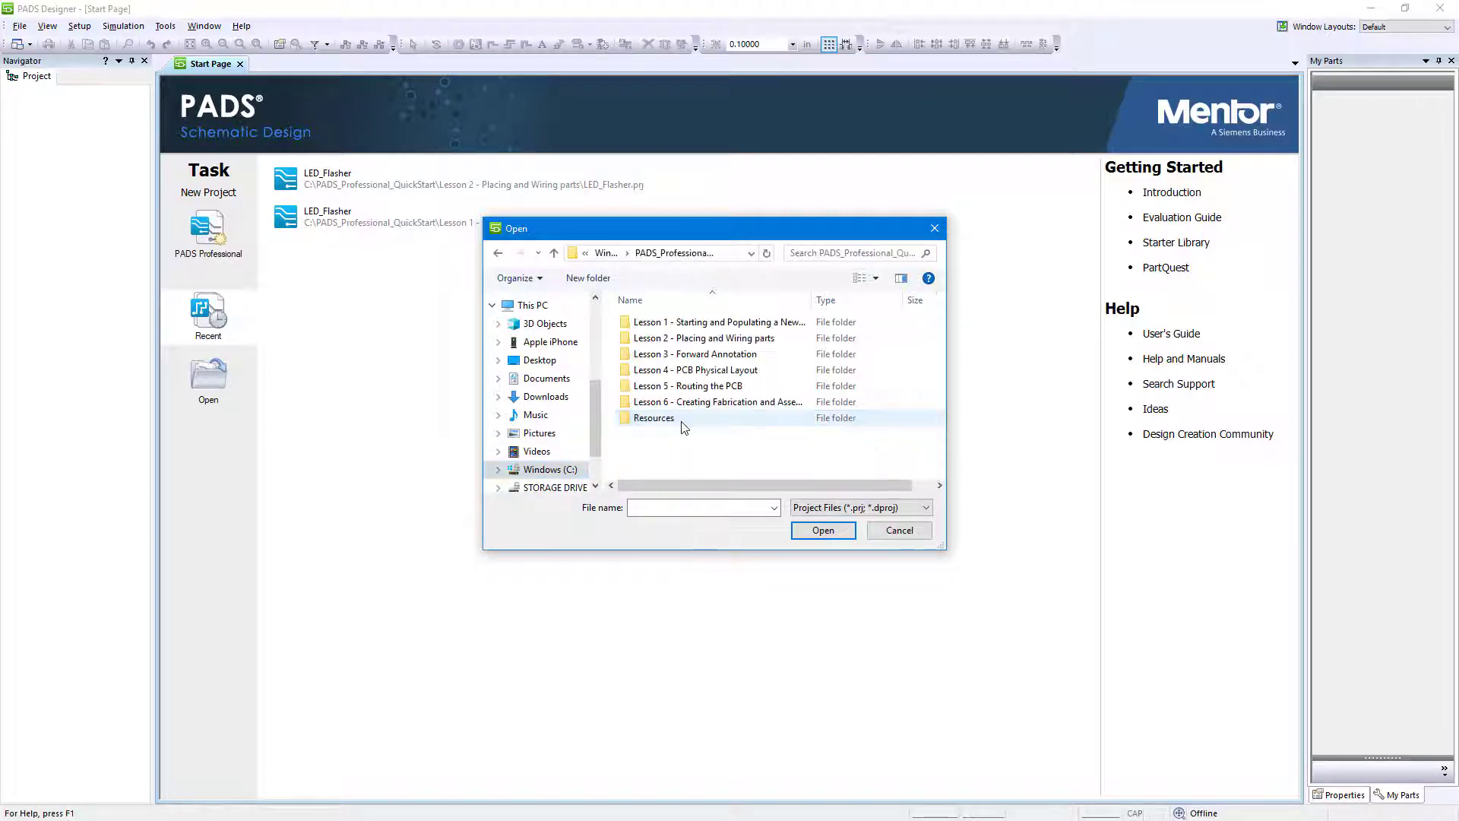
{"action": "double_click", "coordinate": [688, 354]}
{"action": "scroll", "coordinate": [672, 456], "scroll_direction": "down", "scroll_amount": 1}
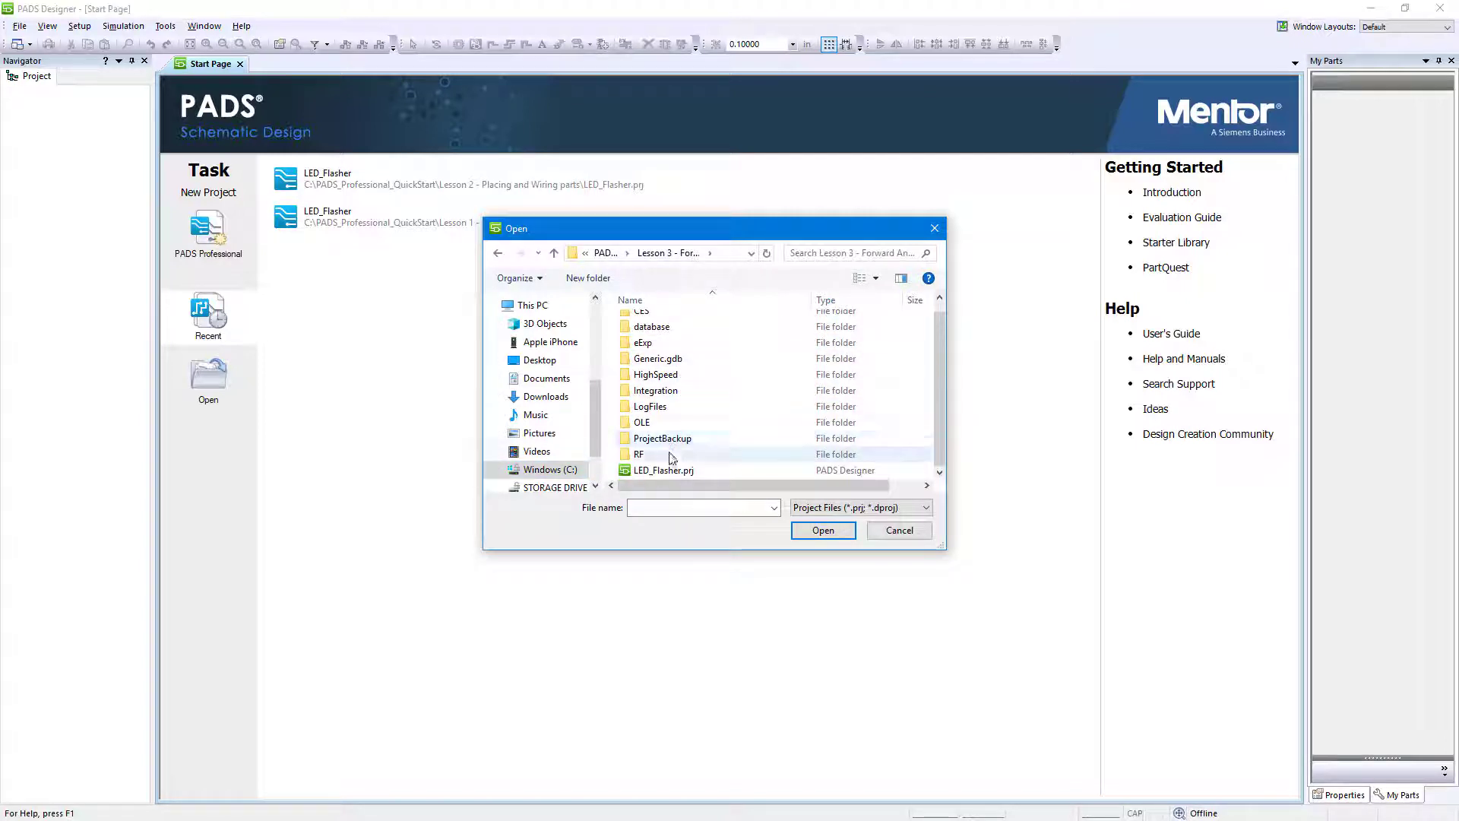
{"action": "left_click", "coordinate": [666, 471]}
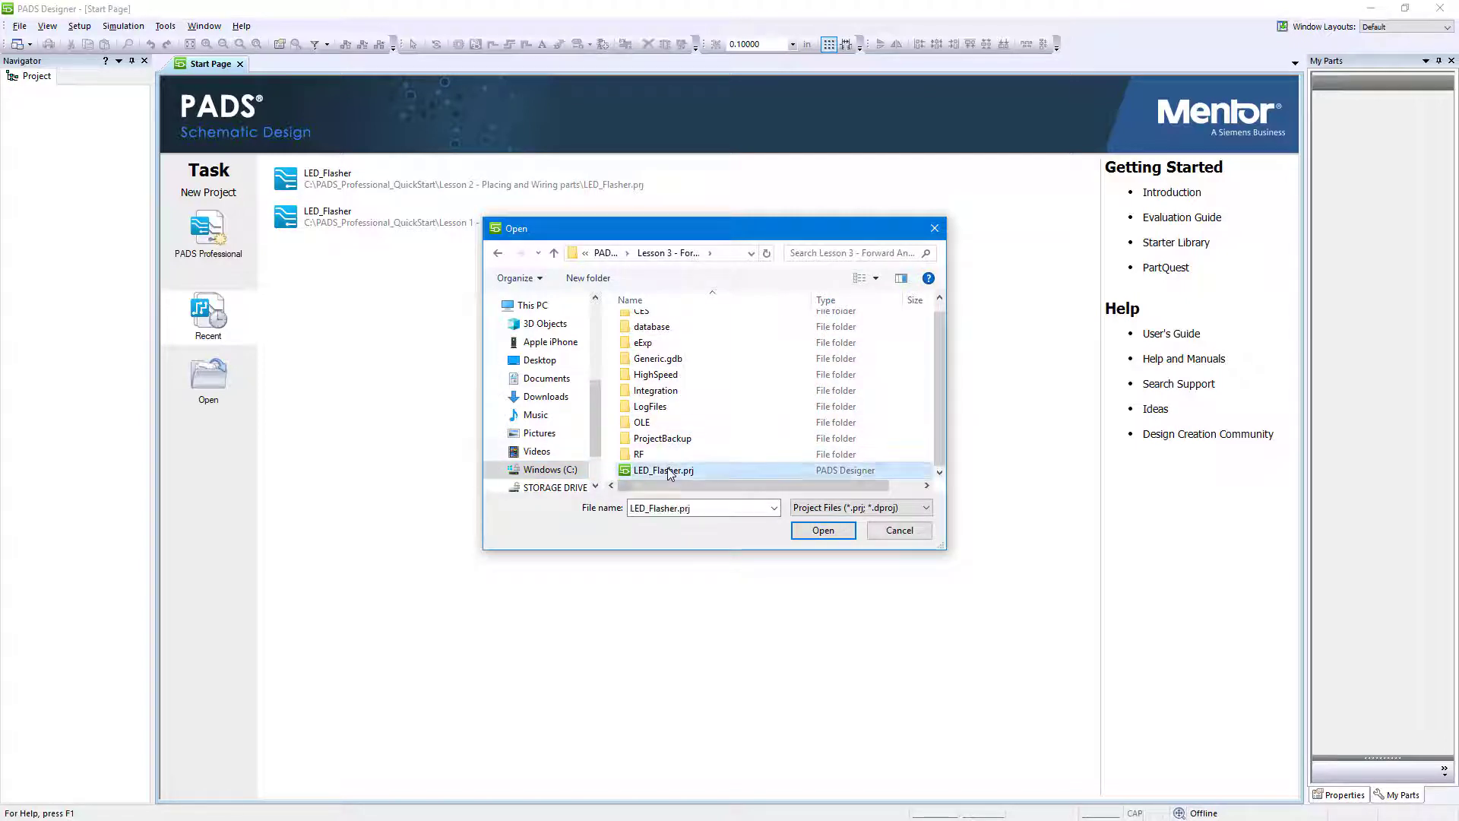
{"action": "left_click", "coordinate": [814, 539]}
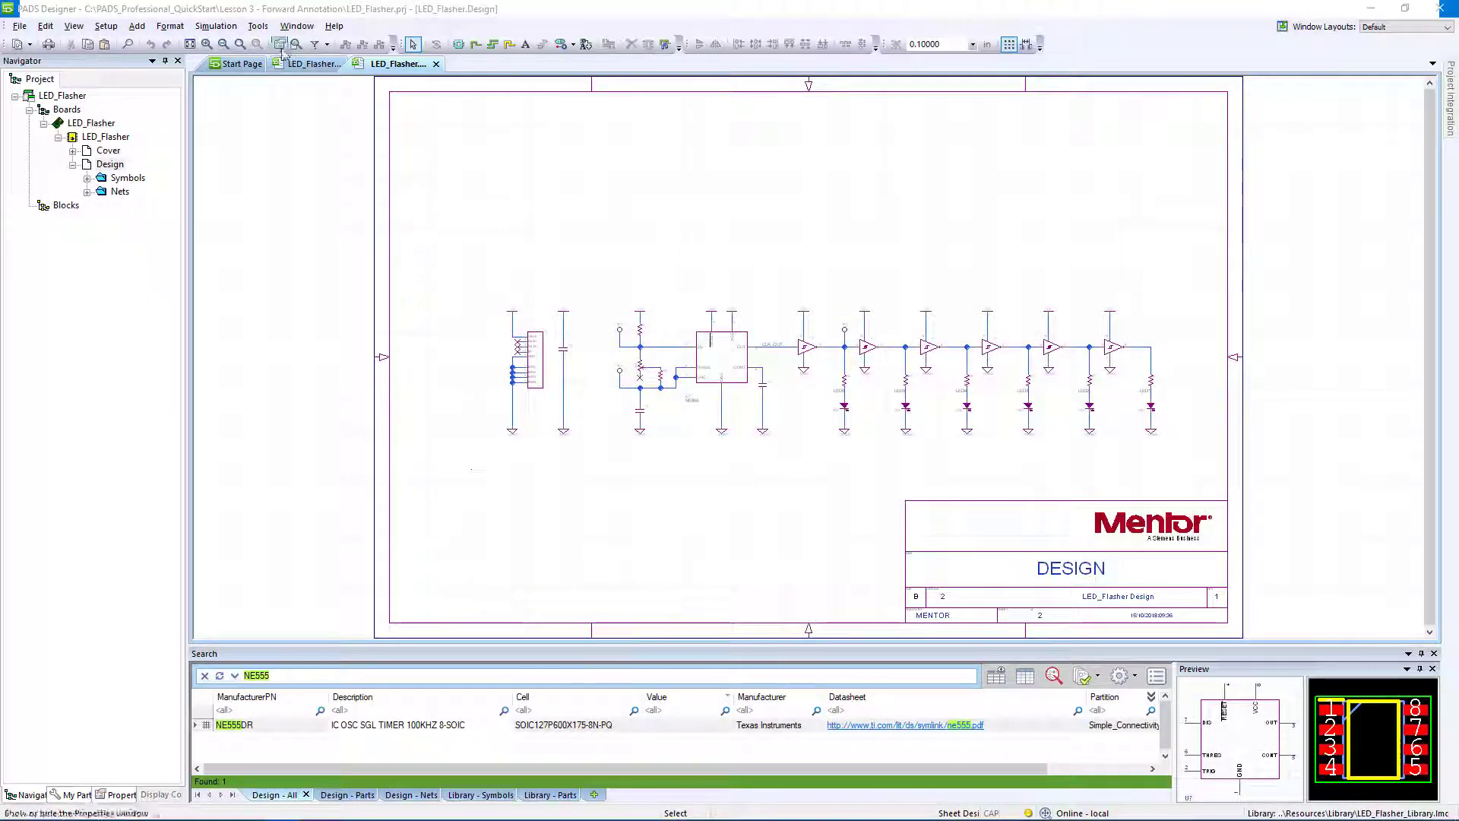
Launch PADS Professional Layout for a new PCB design using the 4 Layer QuickStart_Template.
{"action": "left_click", "coordinate": [258, 25]}
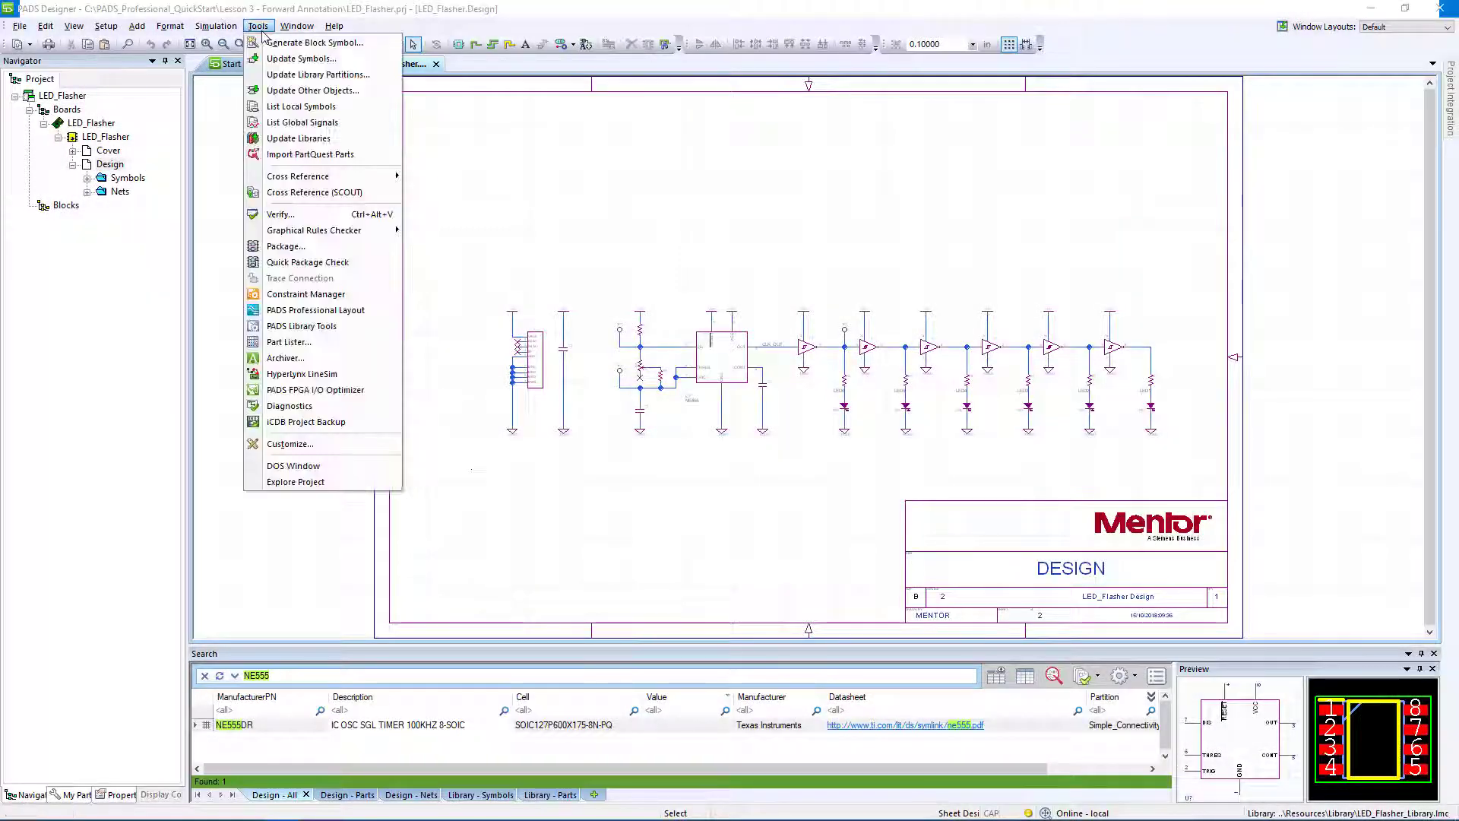
{"action": "left_click", "coordinate": [319, 310]}
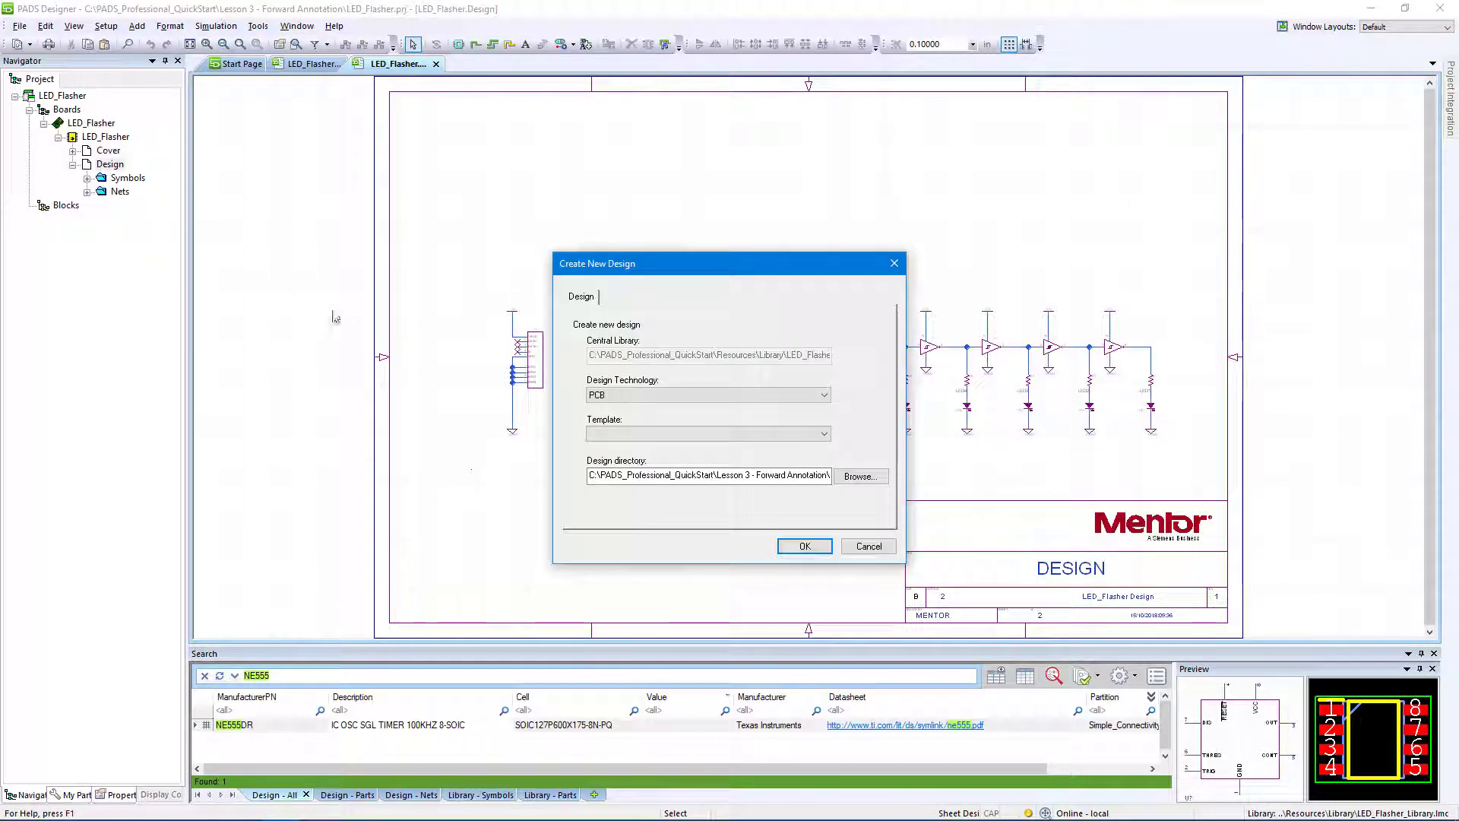
{"action": "left_click", "coordinate": [621, 435]}
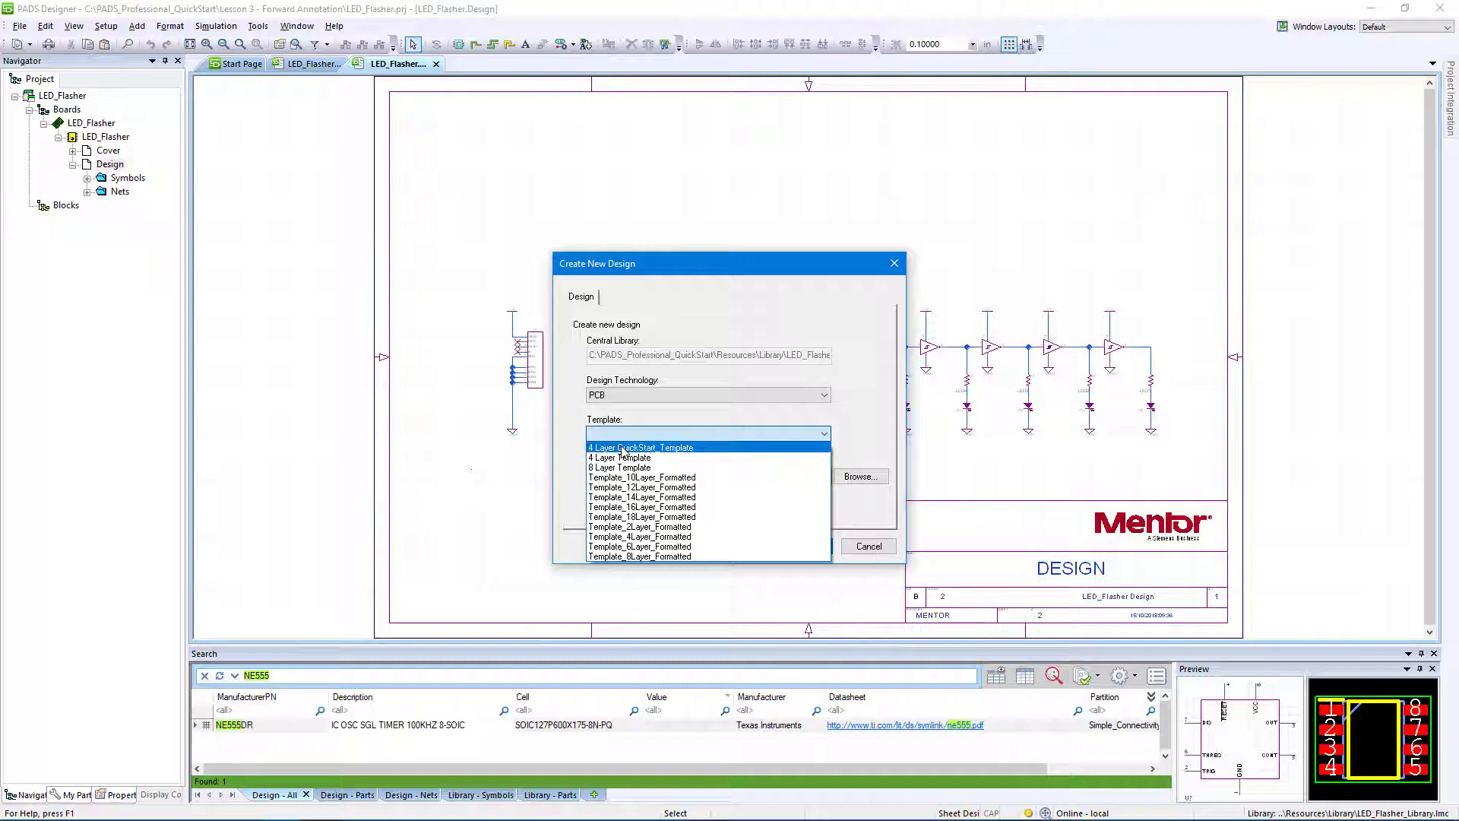
{"action": "left_click", "coordinate": [622, 449]}
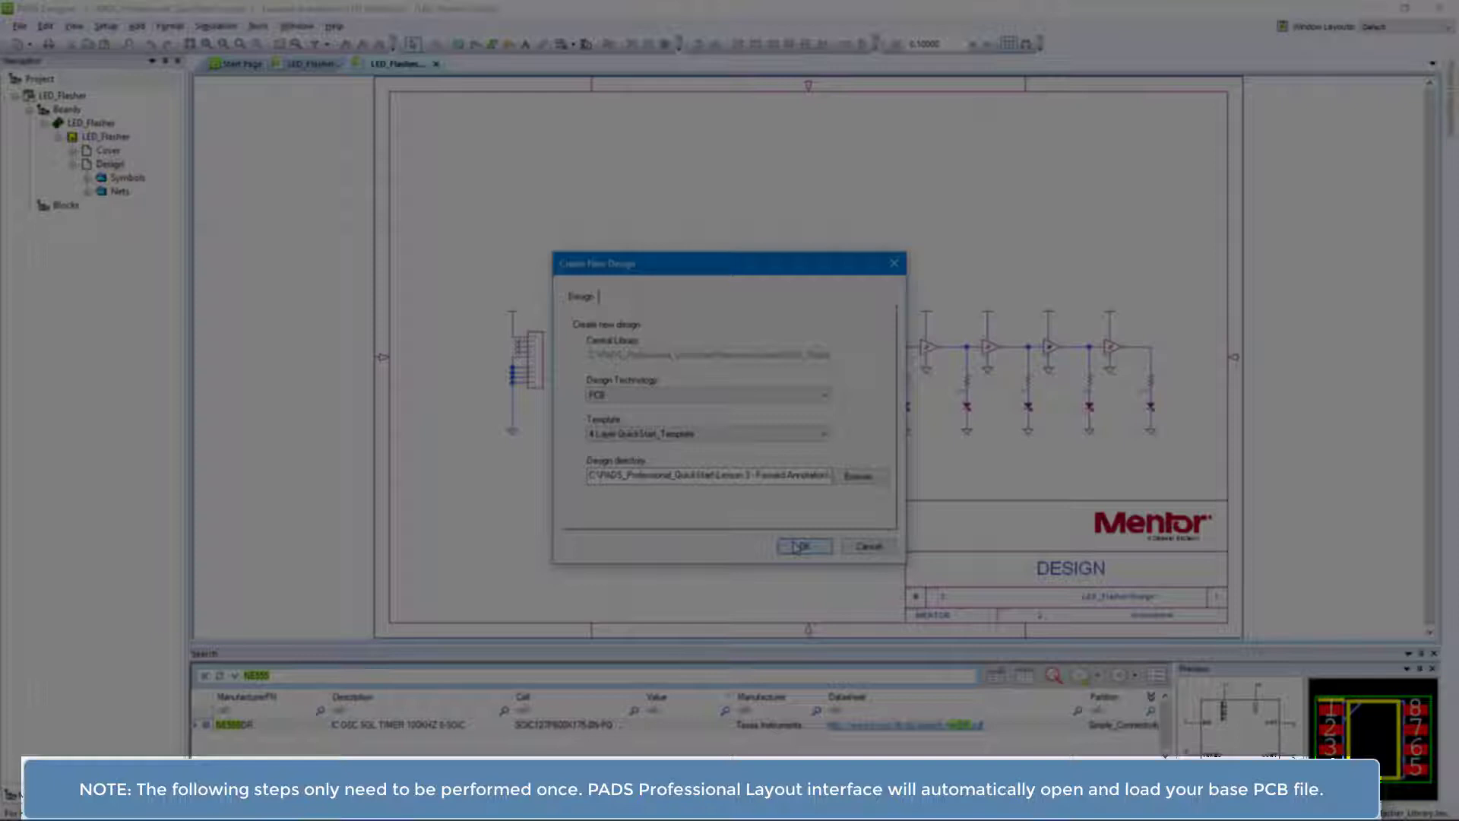
Accept the new design directory and template, dismiss the back-annotation error, and approve forward annotation.
{"action": "left_click", "coordinate": [796, 548]}
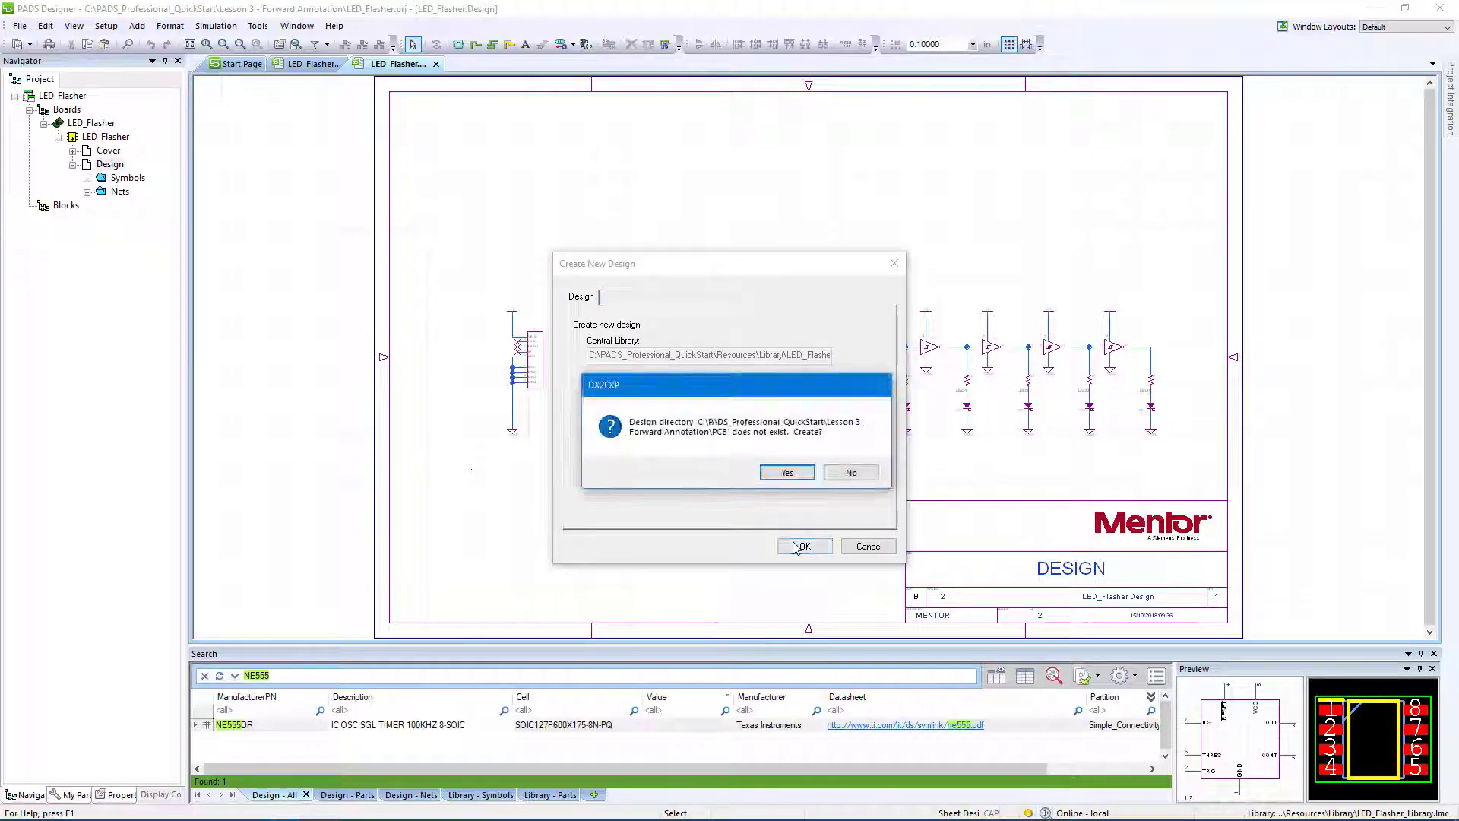
{"action": "left_click", "coordinate": [783, 473]}
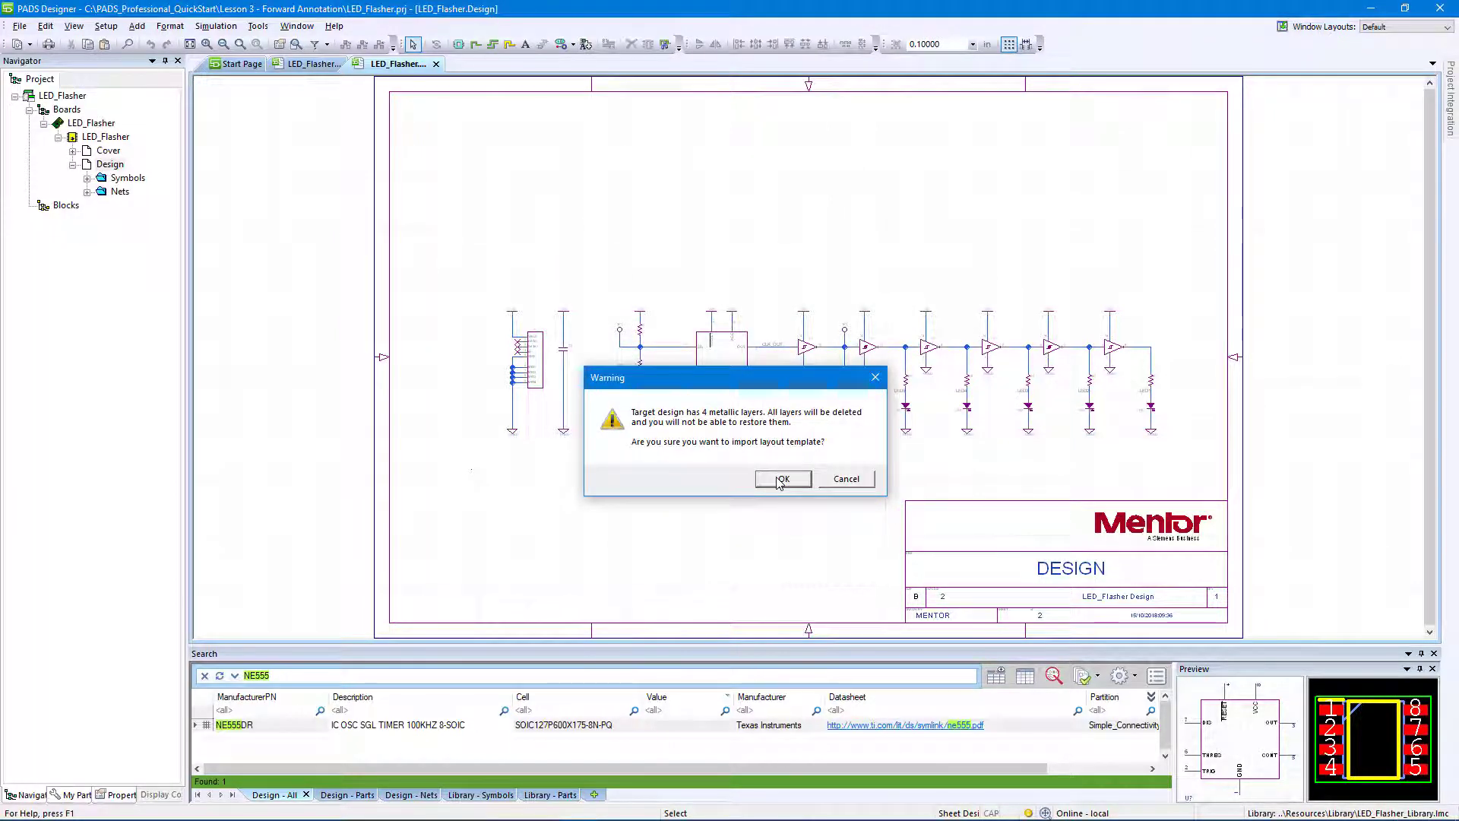
{"action": "left_click", "coordinate": [782, 479]}
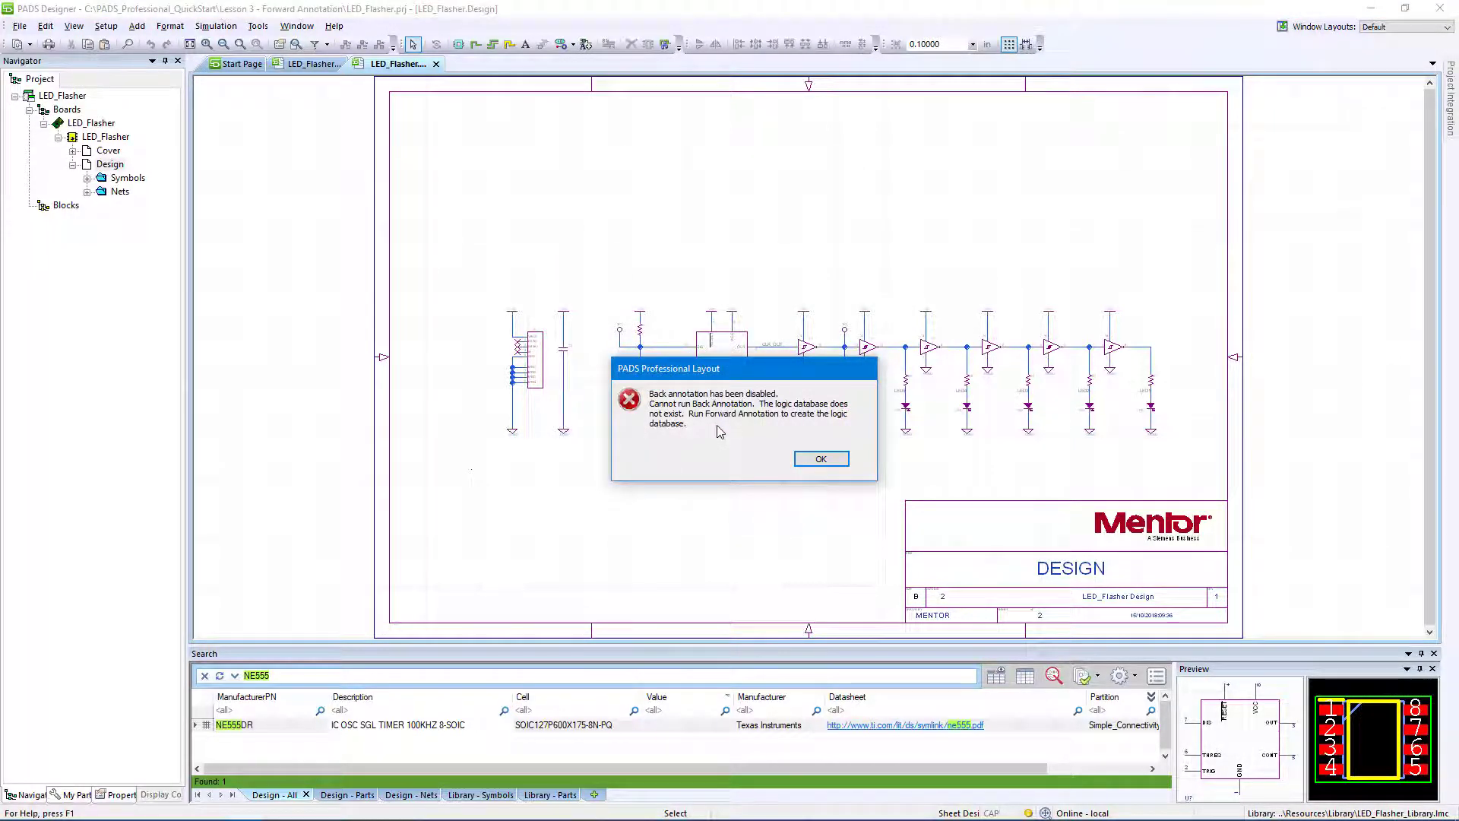
{"action": "left_click", "coordinate": [816, 459]}
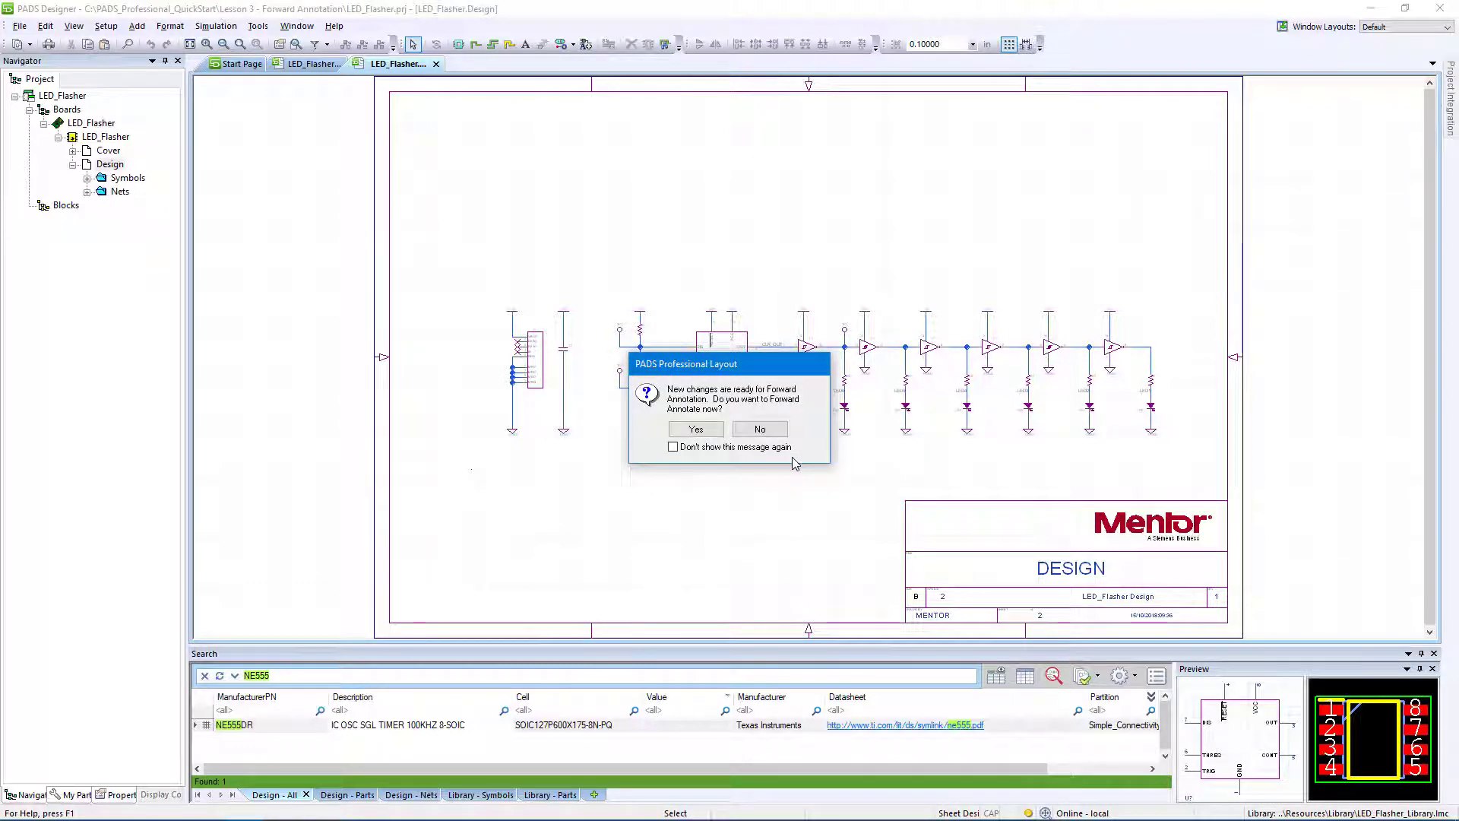
{"action": "left_click", "coordinate": [695, 448]}
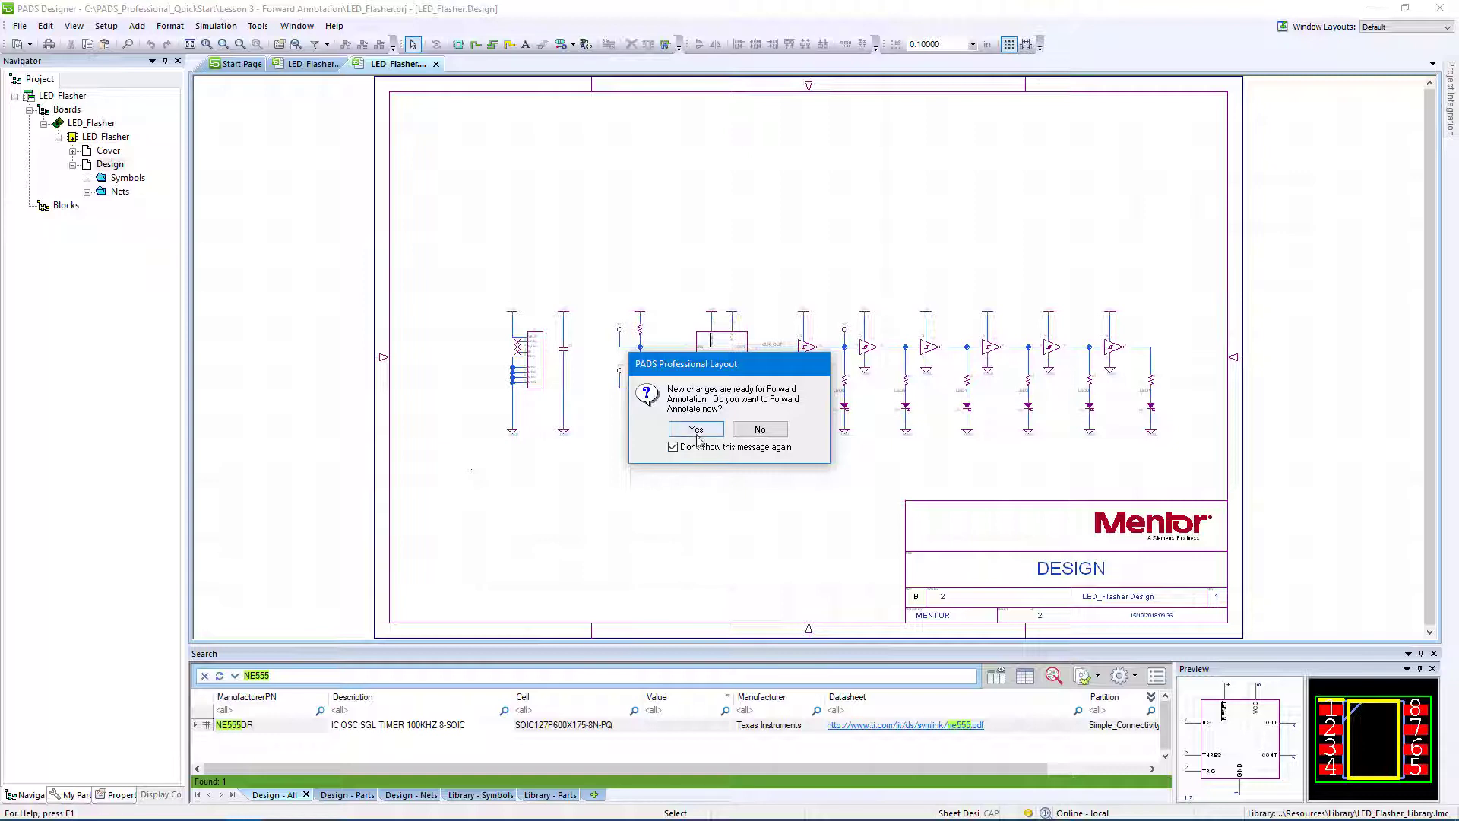
{"action": "left_click", "coordinate": [697, 430]}
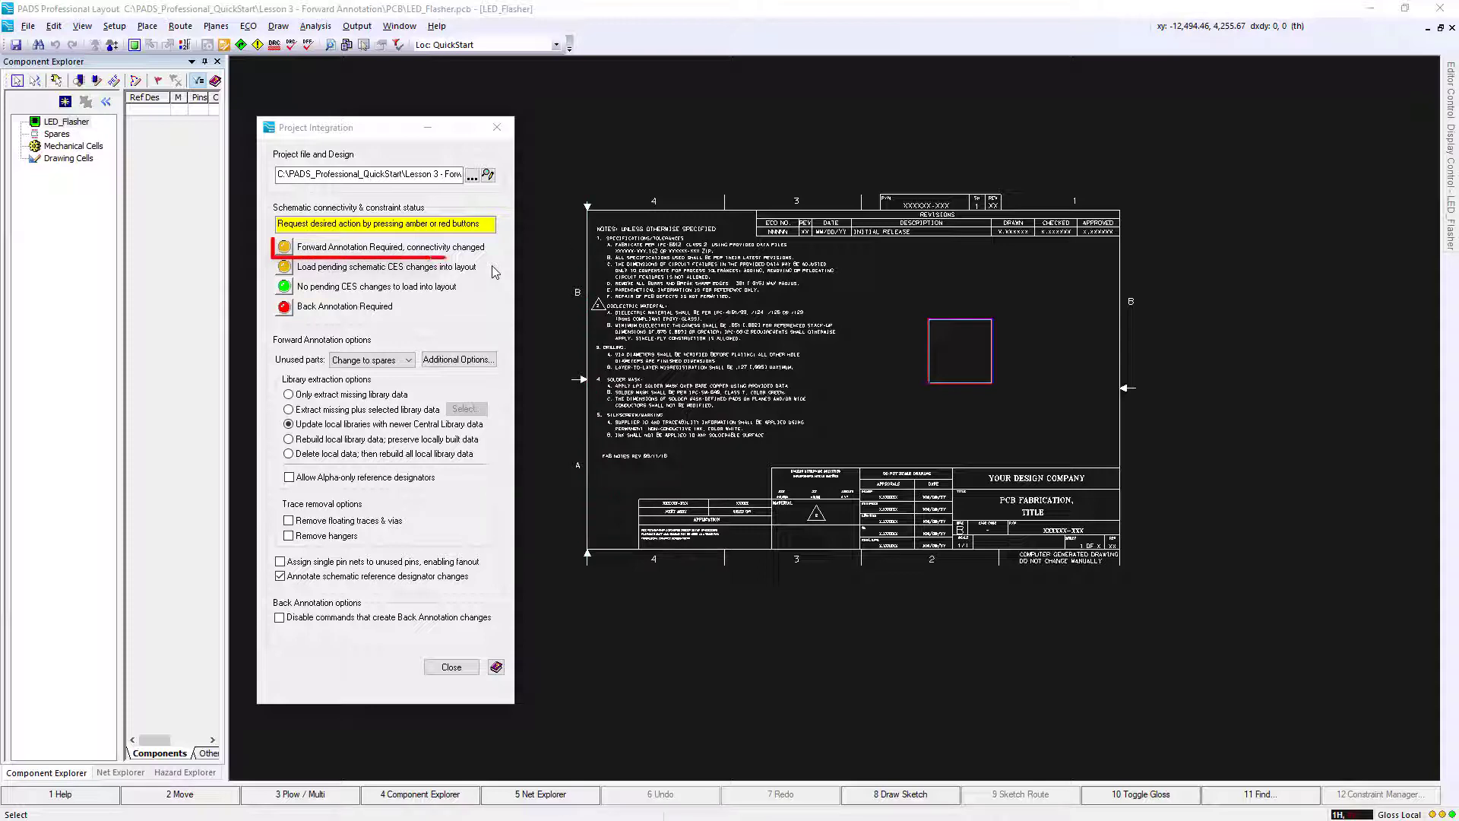
Run Forward Annotation, acknowledge its completion message, and close Project Integration.
{"action": "left_click", "coordinate": [285, 251]}
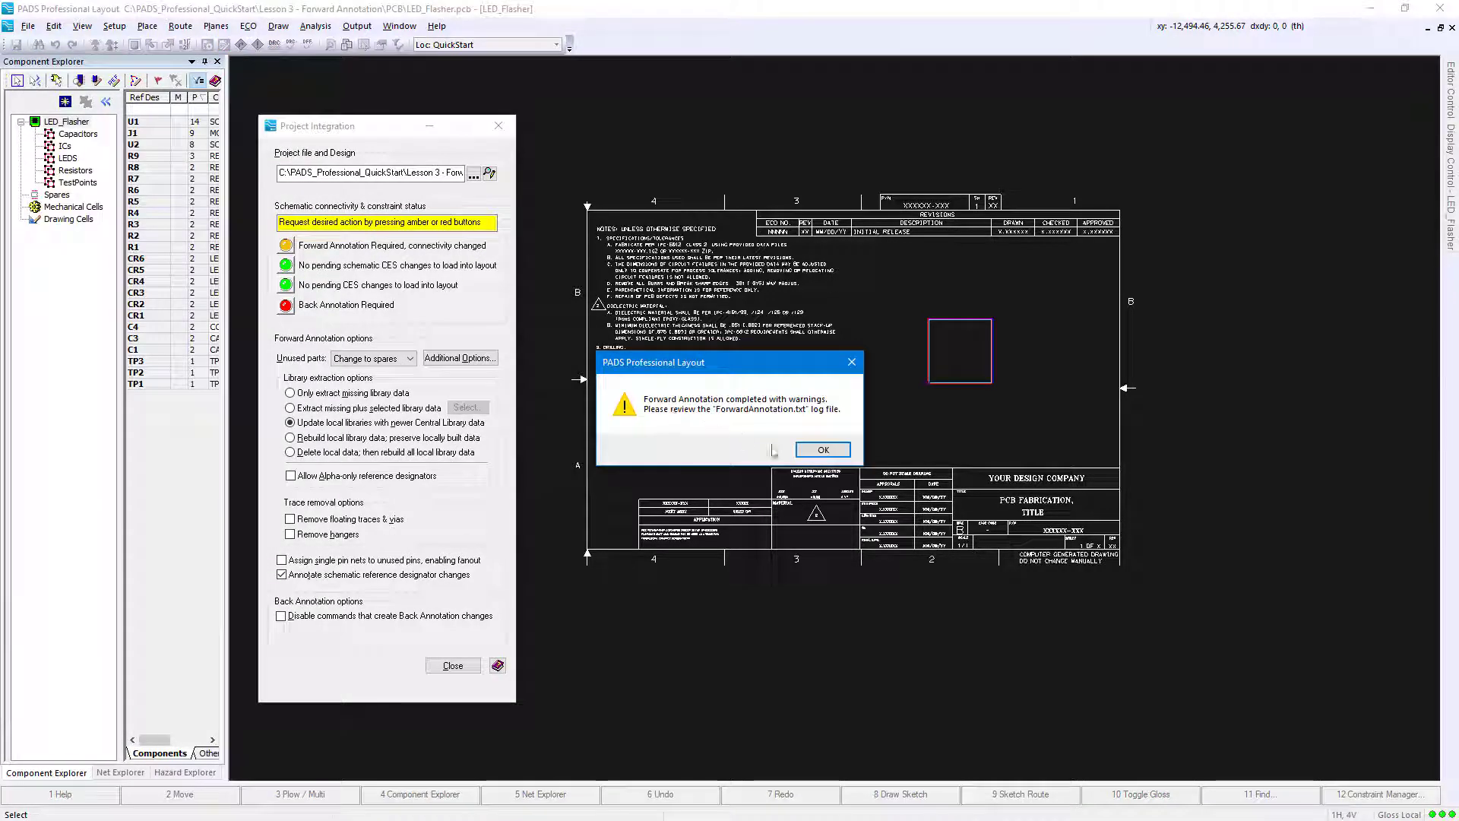
{"action": "left_click", "coordinate": [829, 459]}
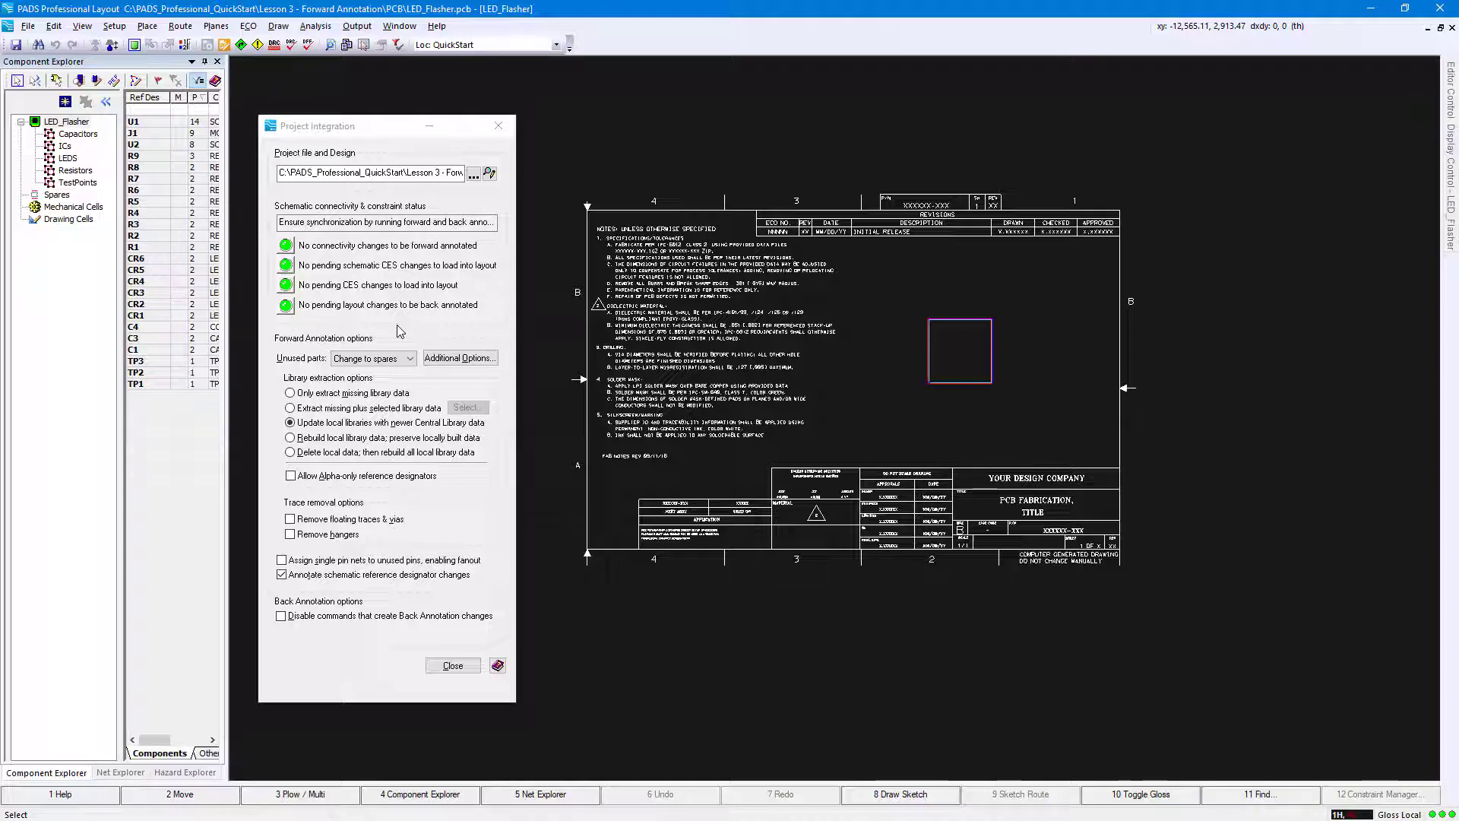
{"action": "left_click", "coordinate": [436, 669]}
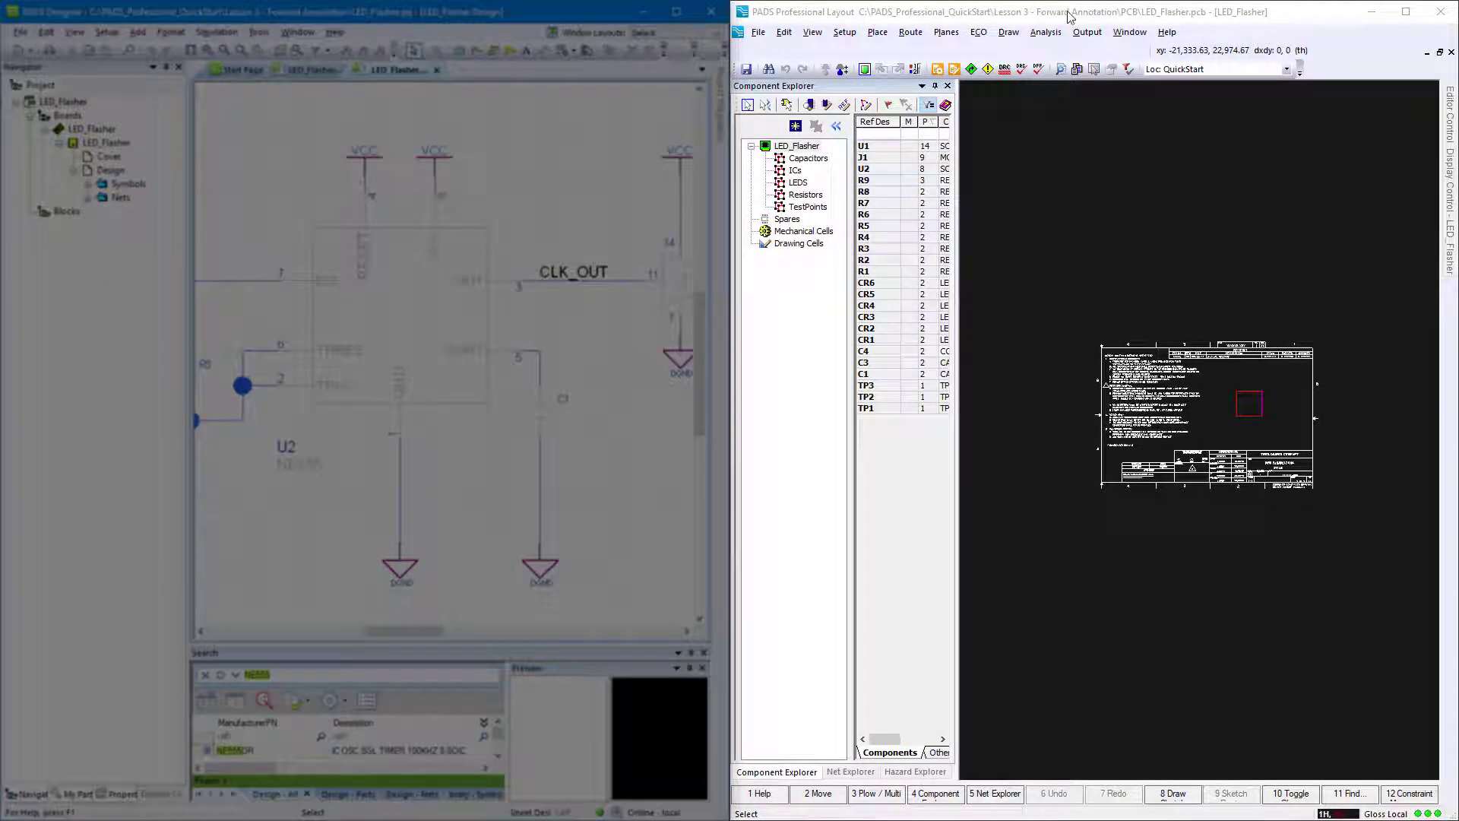
Bring the Layout window forward and close PADS Designer.
{"action": "left_click", "coordinate": [1069, 17]}
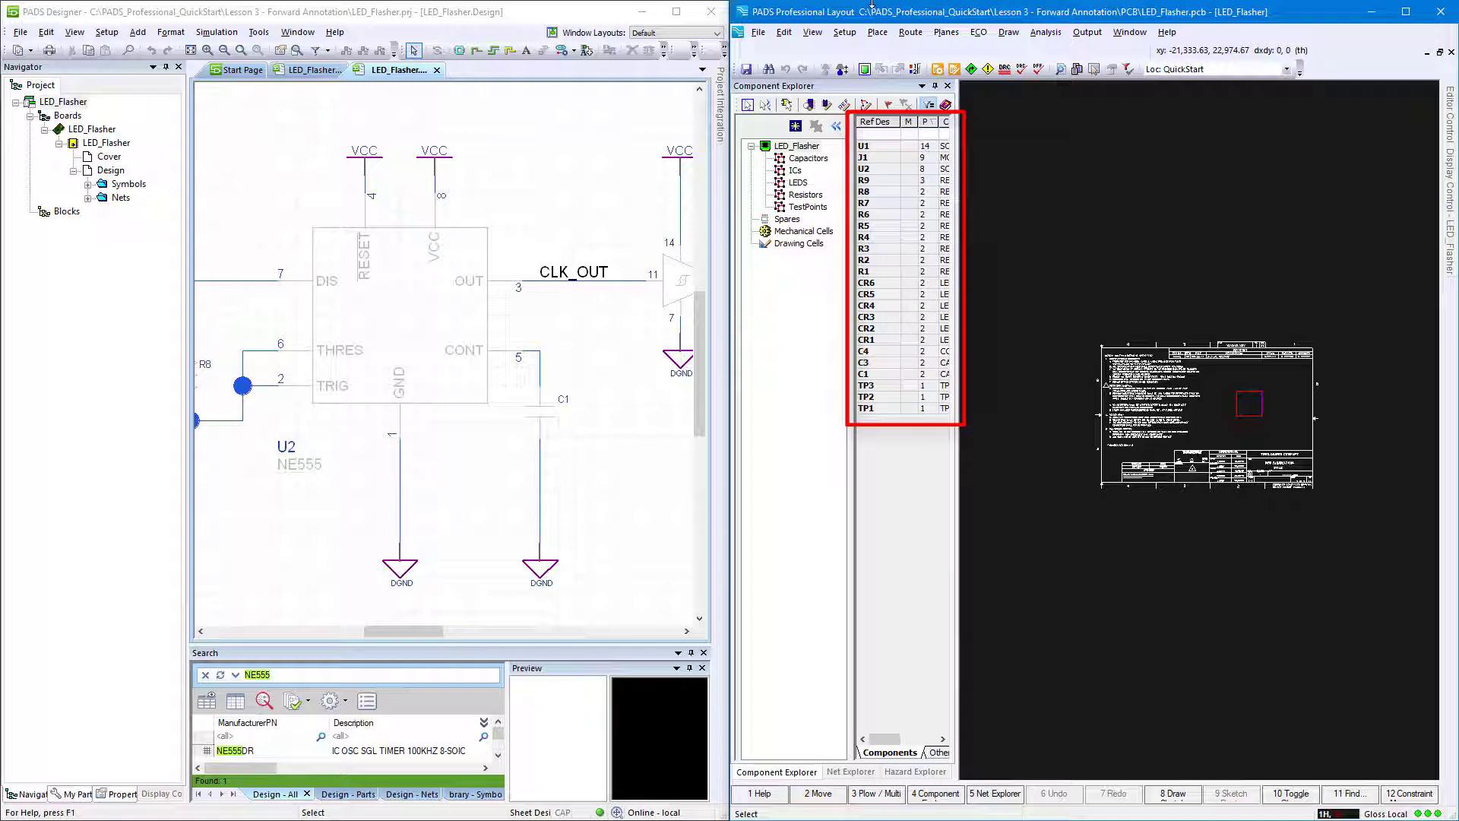
{"action": "left_click", "coordinate": [709, 13]}
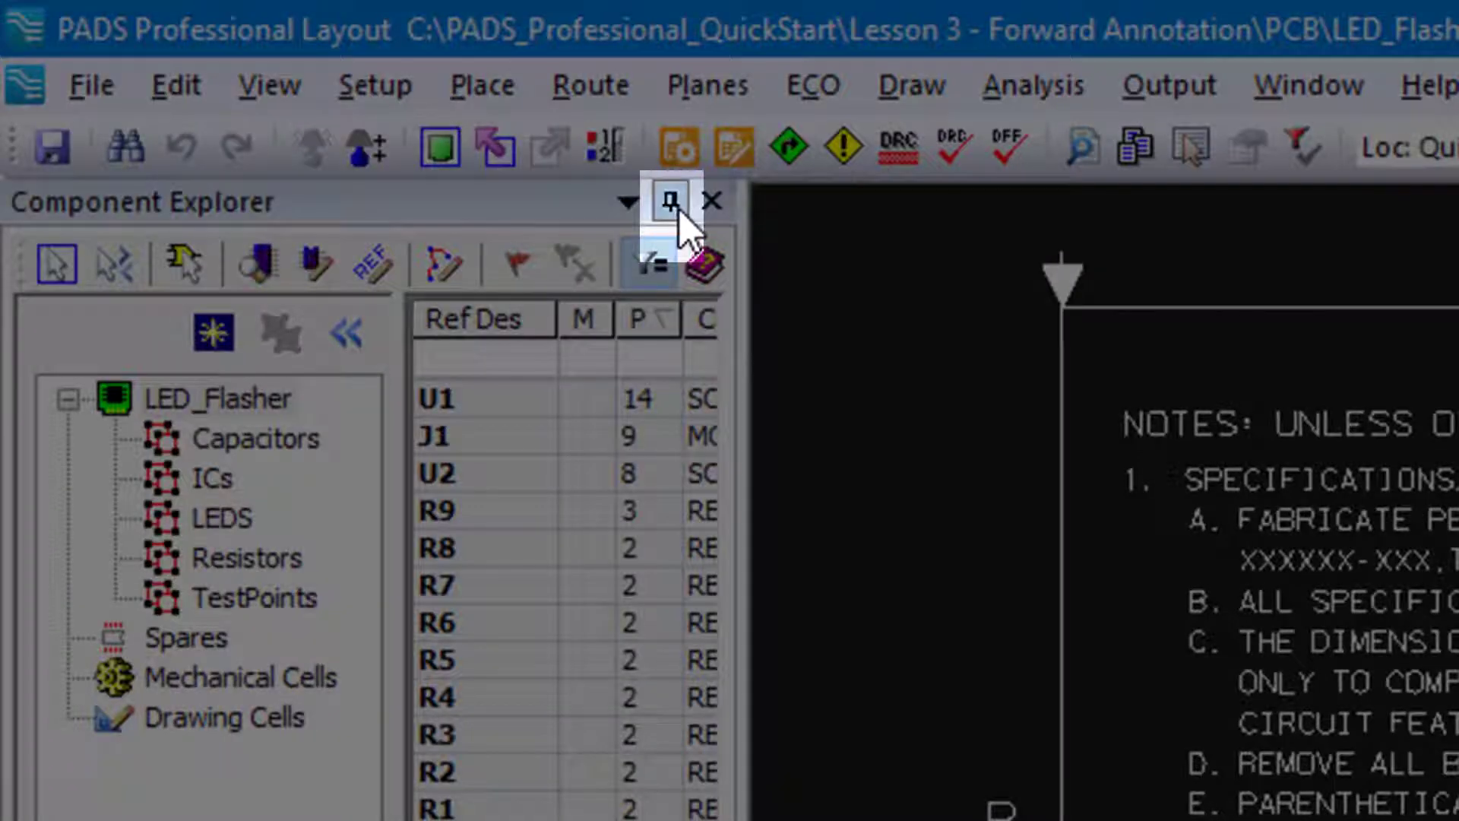
Auto-hide the Component Explorer and add a 3D view of the LED_Flasher board.
{"action": "left_click", "coordinate": [671, 201]}
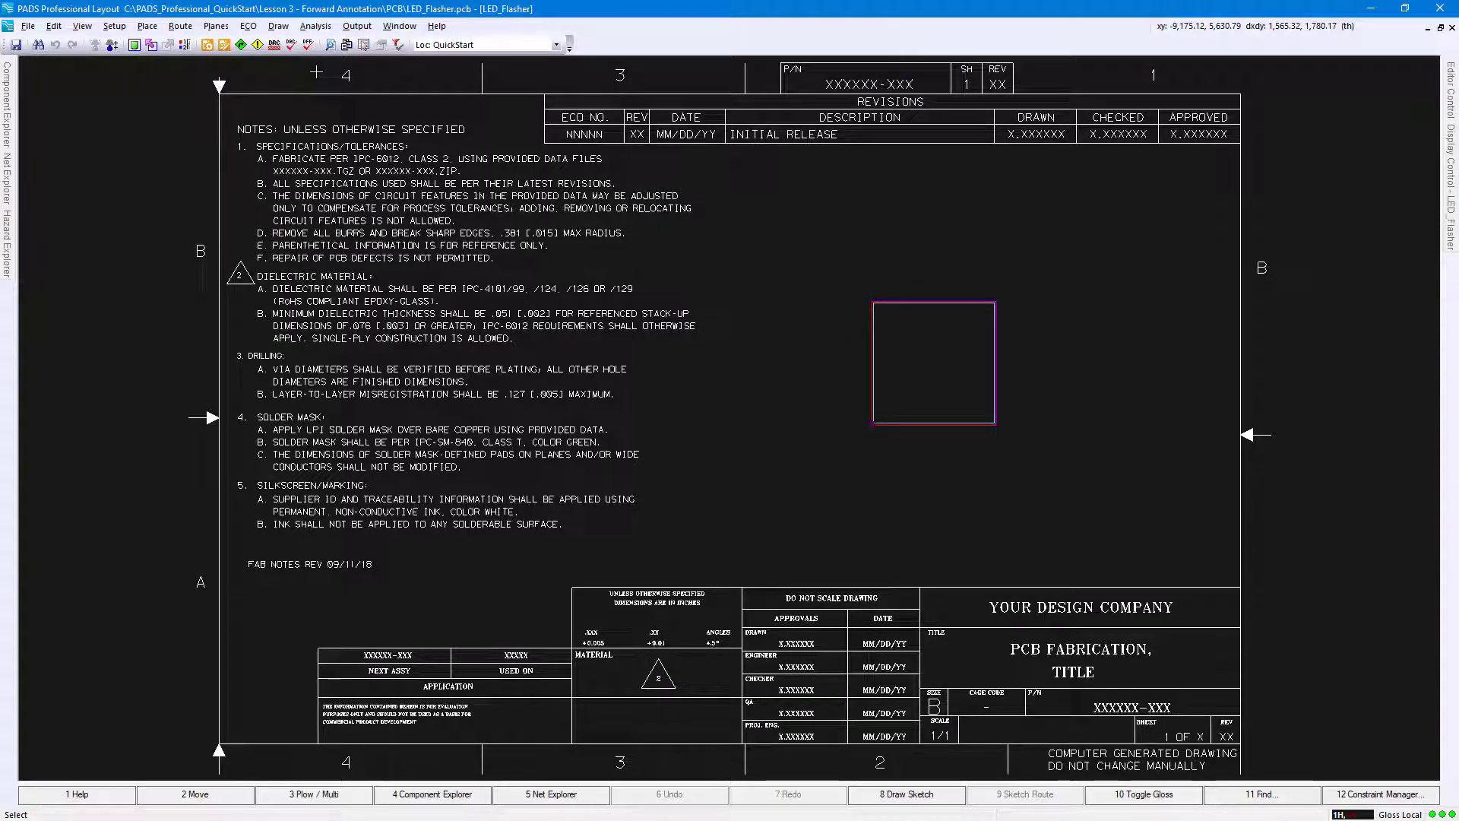
{"action": "left_click", "coordinate": [405, 27]}
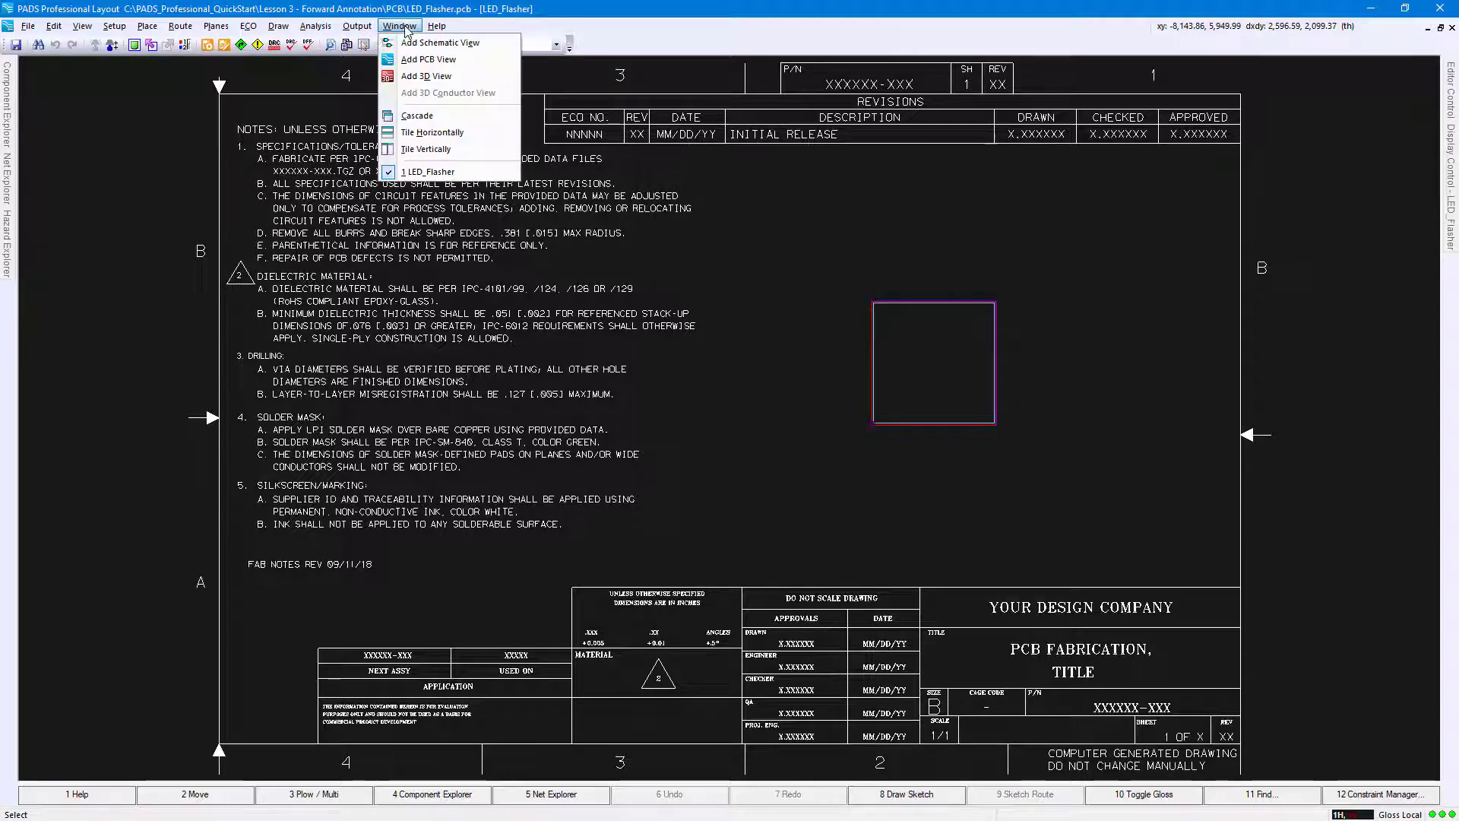
{"action": "left_click", "coordinate": [426, 76]}
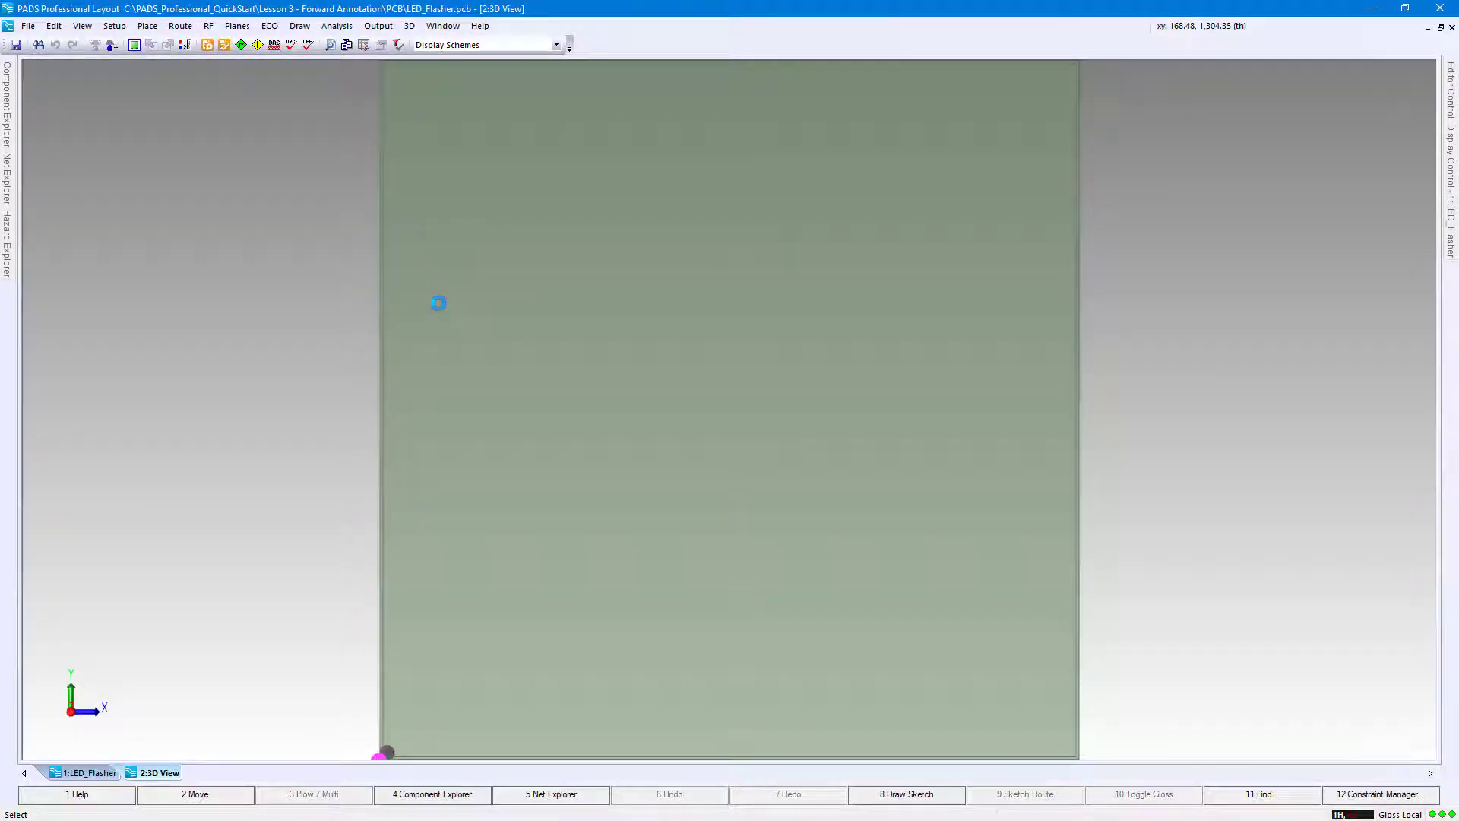
Import the mechanical model Board outline.step from Resources > Step models into the 3D view.
{"action": "left_click", "coordinate": [411, 27]}
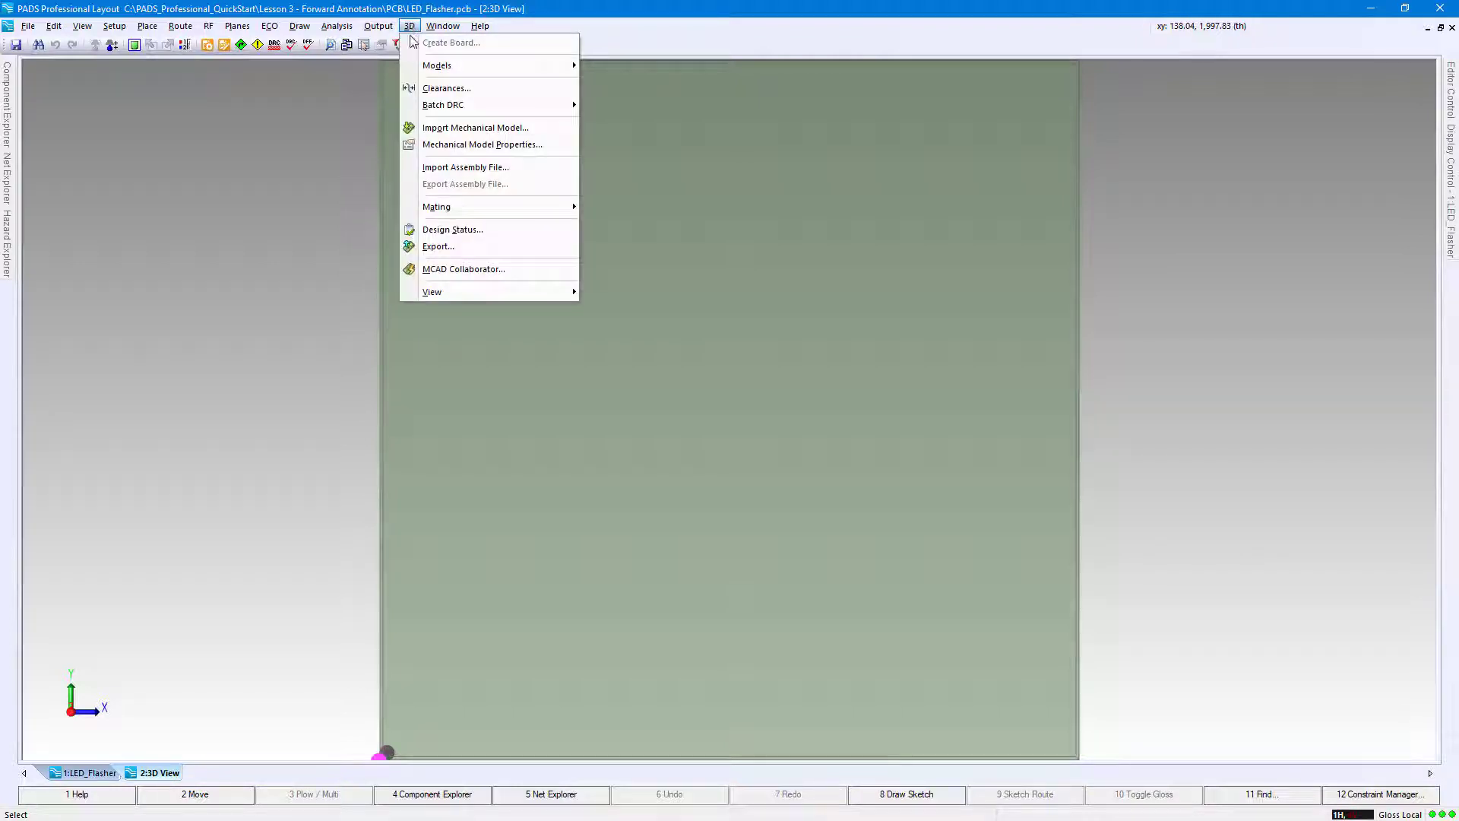
{"action": "left_click", "coordinate": [456, 131]}
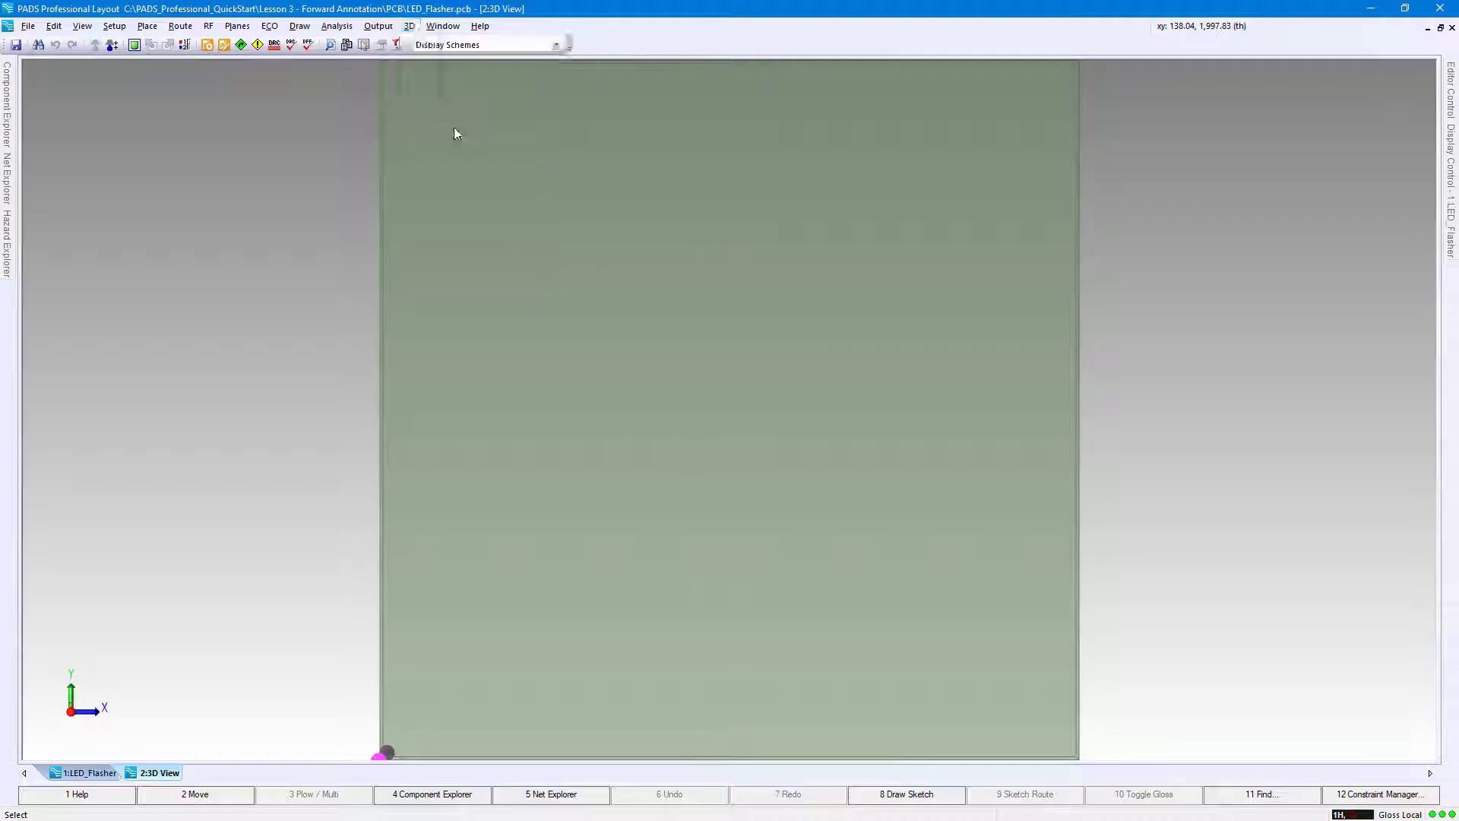
{"action": "double_click", "coordinate": [221, 181]}
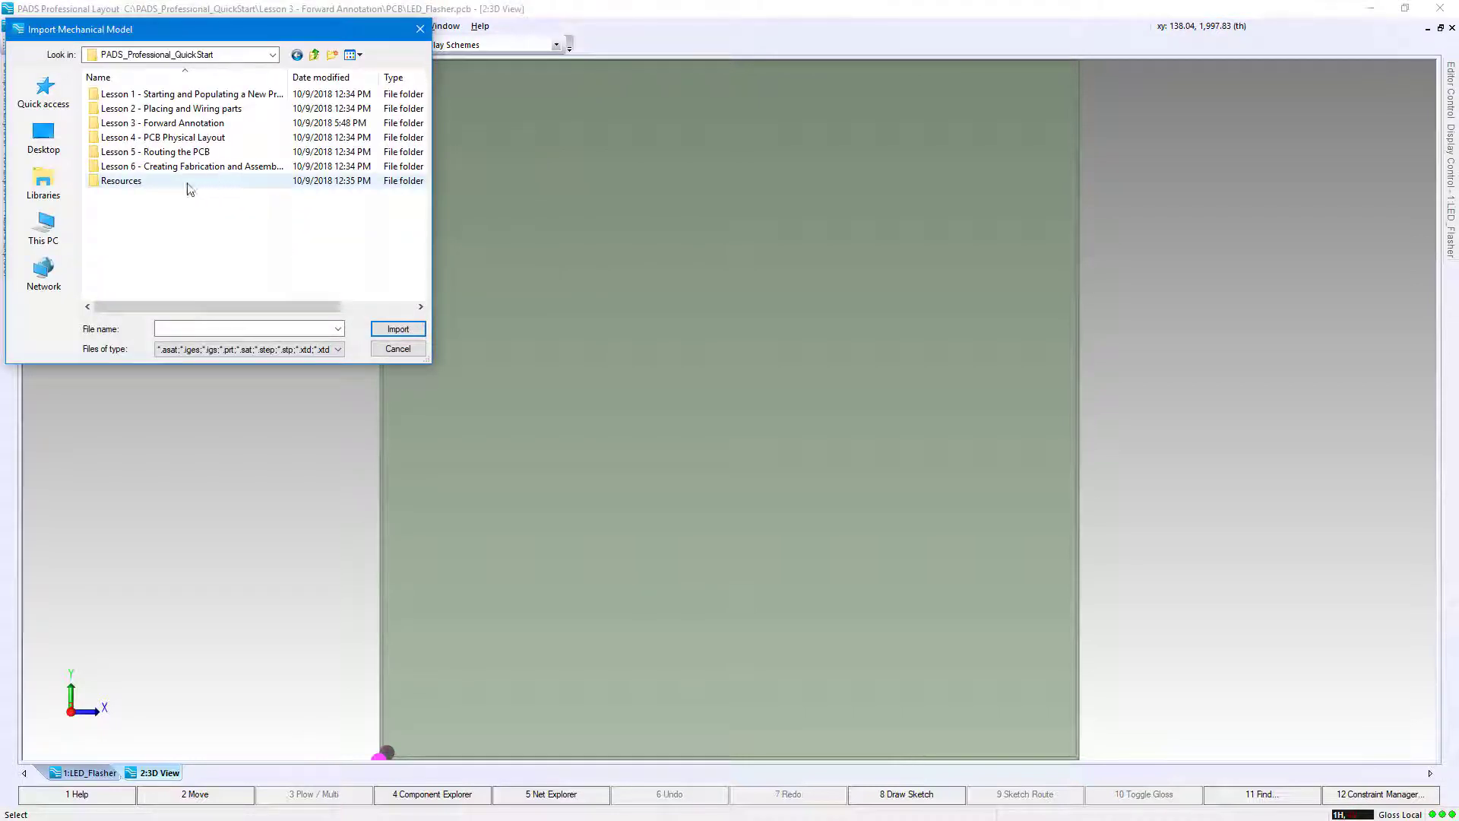
{"action": "double_click", "coordinate": [187, 185]}
{"action": "double_click", "coordinate": [145, 109]}
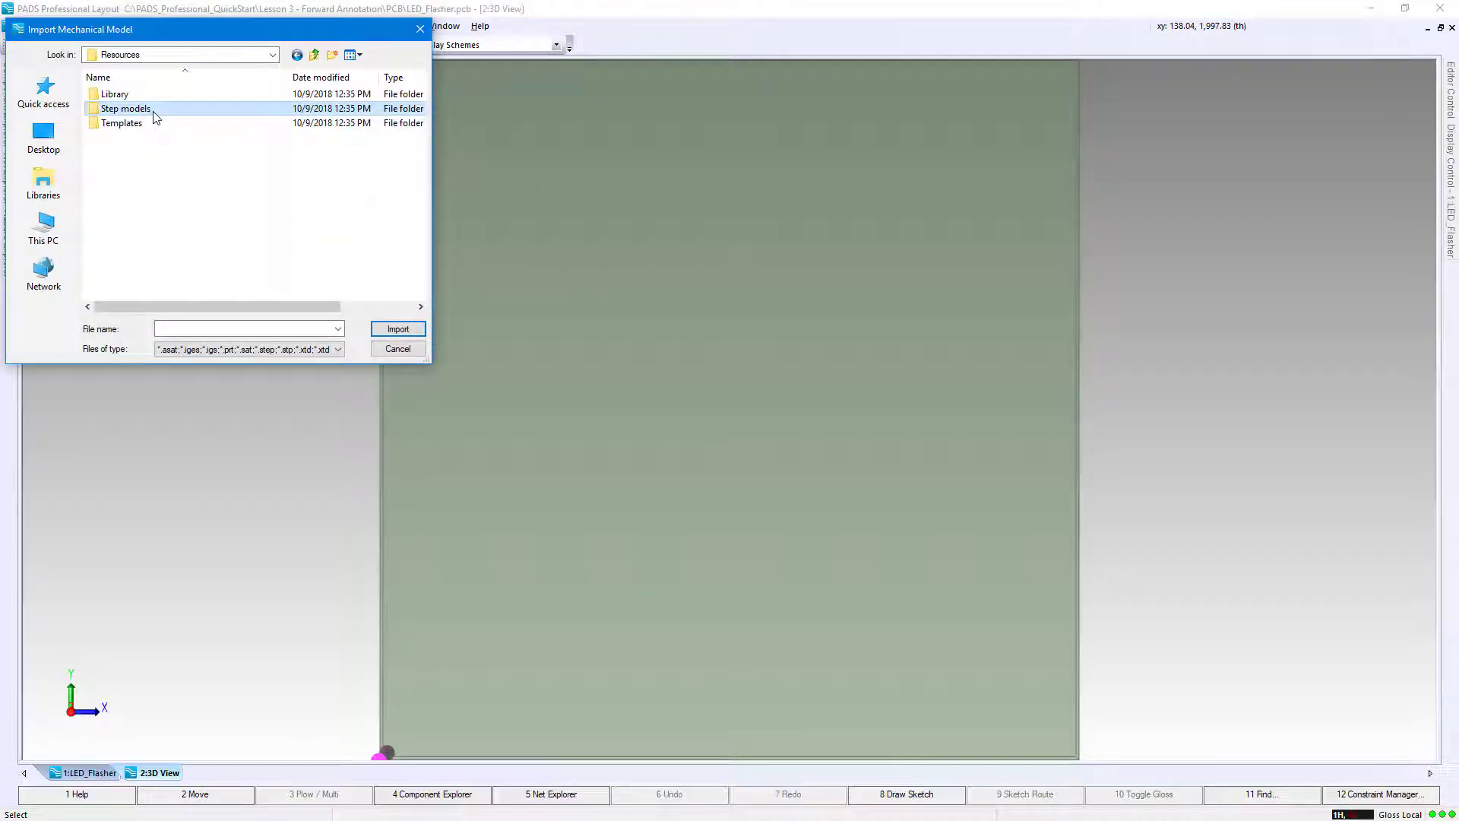
{"action": "left_click", "coordinate": [152, 138]}
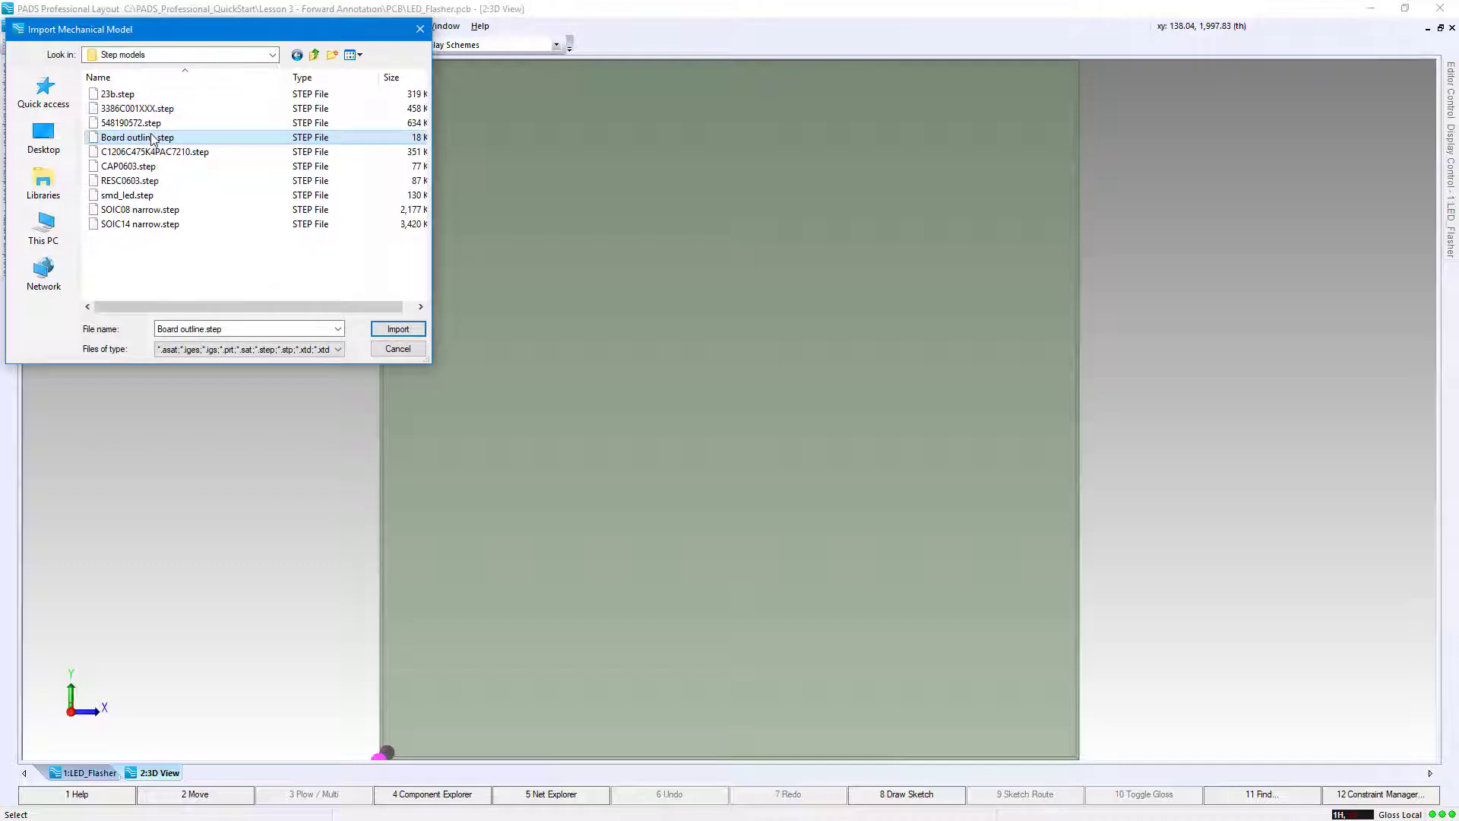
{"action": "left_click", "coordinate": [389, 330]}
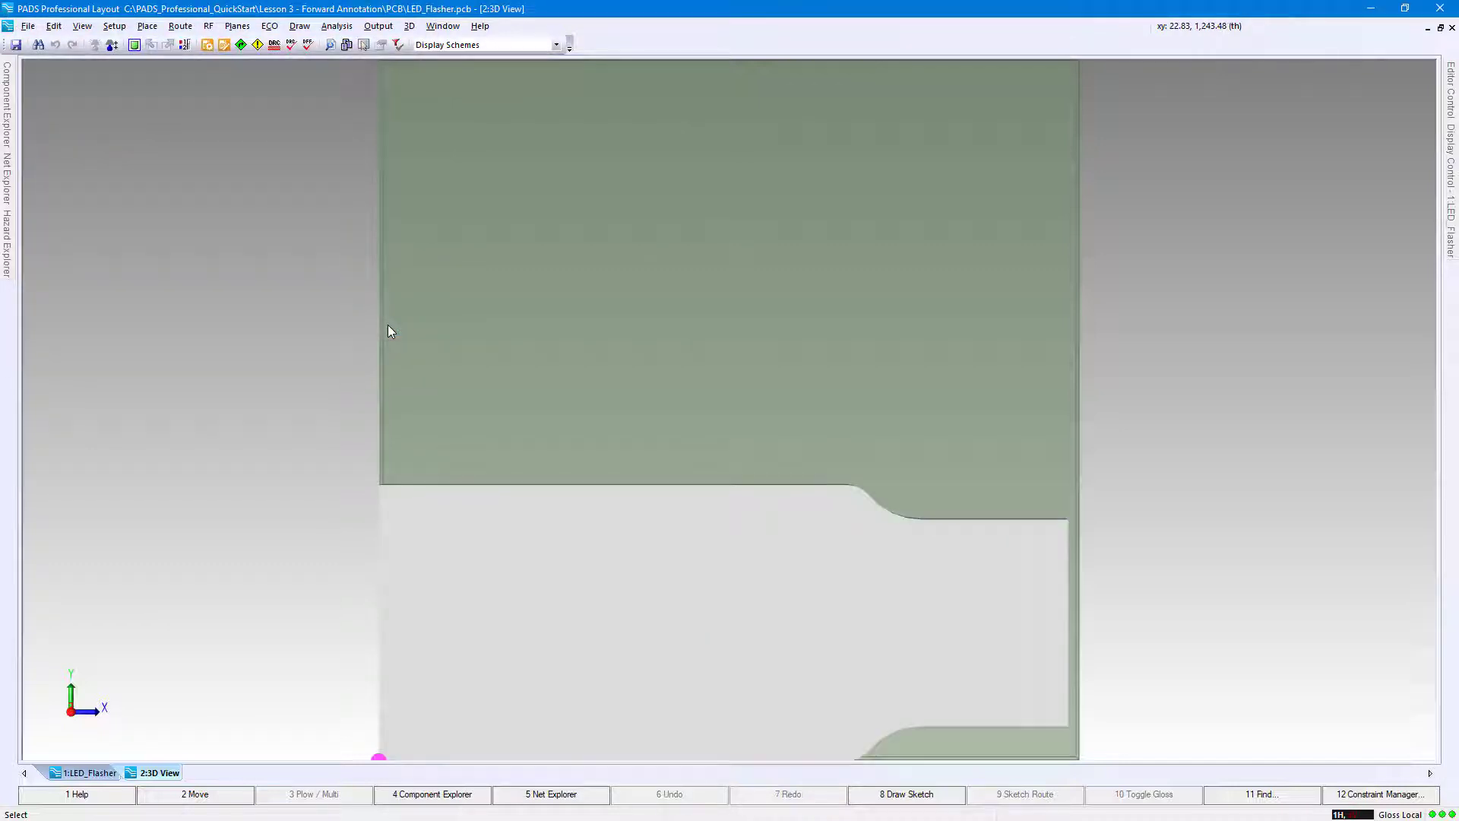
Create the board by picking the imported model's top face as the board face.
{"action": "left_click", "coordinate": [409, 27]}
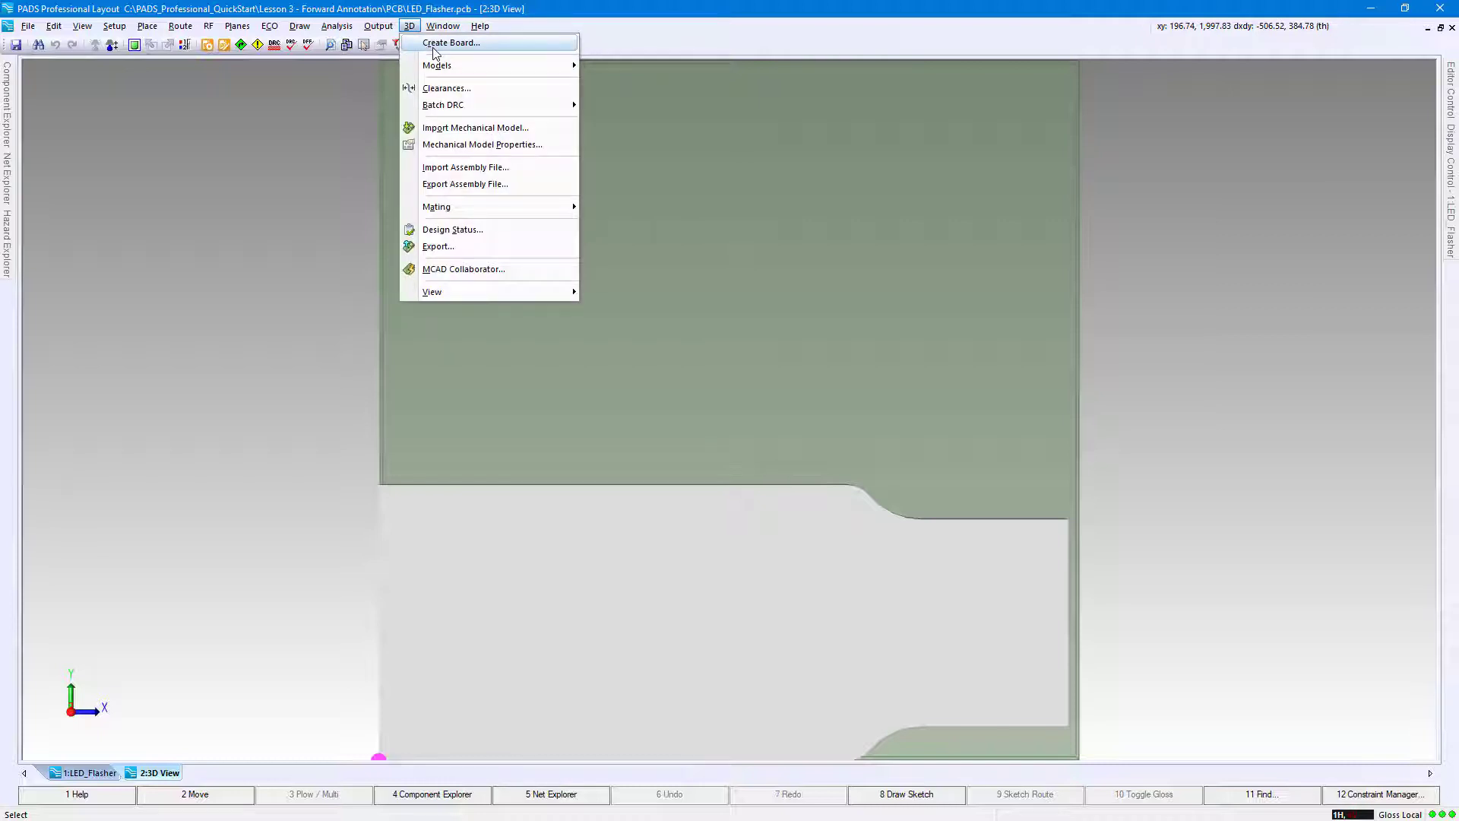
{"action": "left_click", "coordinate": [434, 44]}
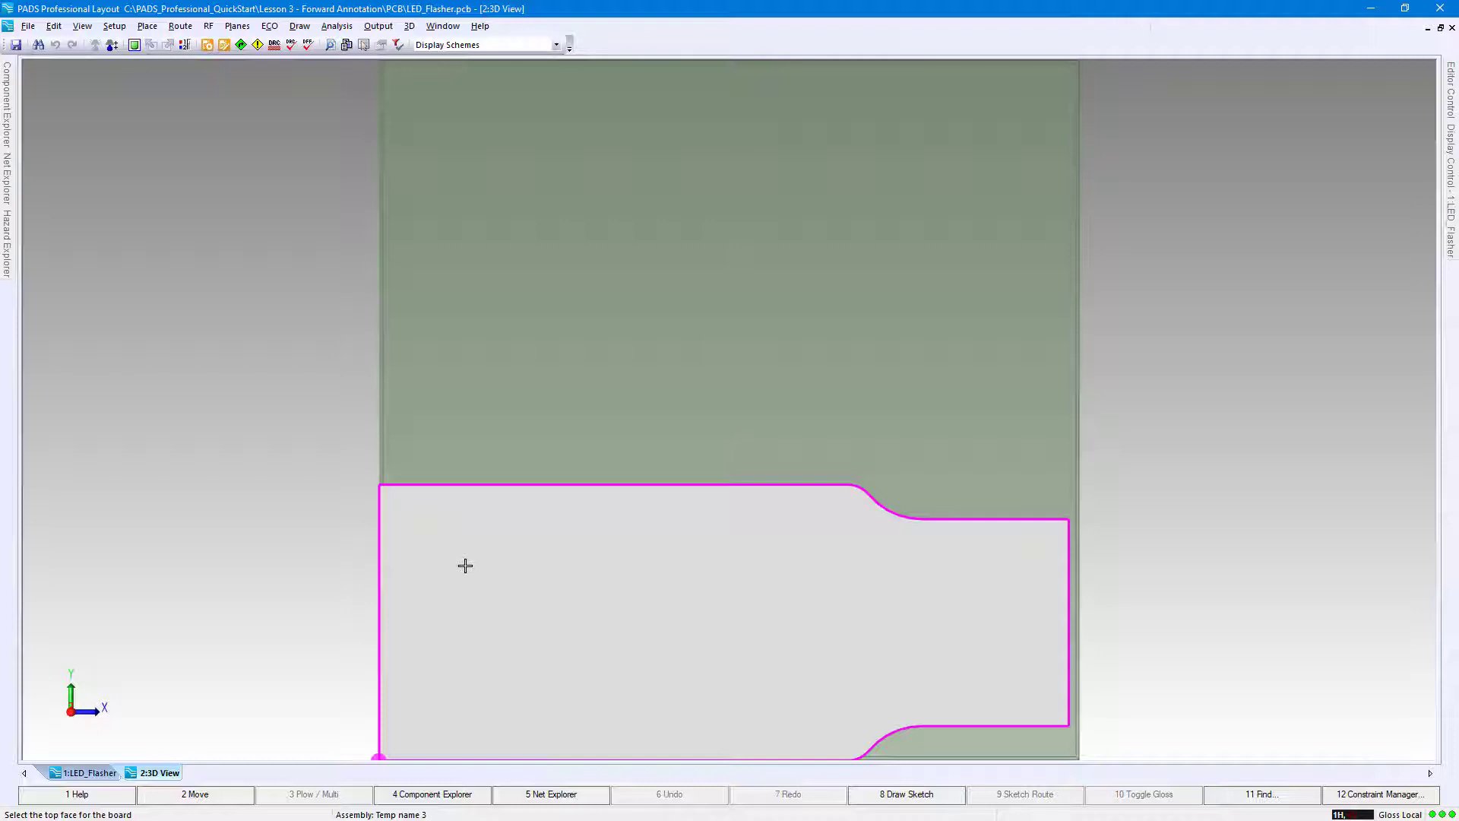
{"action": "left_click", "coordinate": [424, 645]}
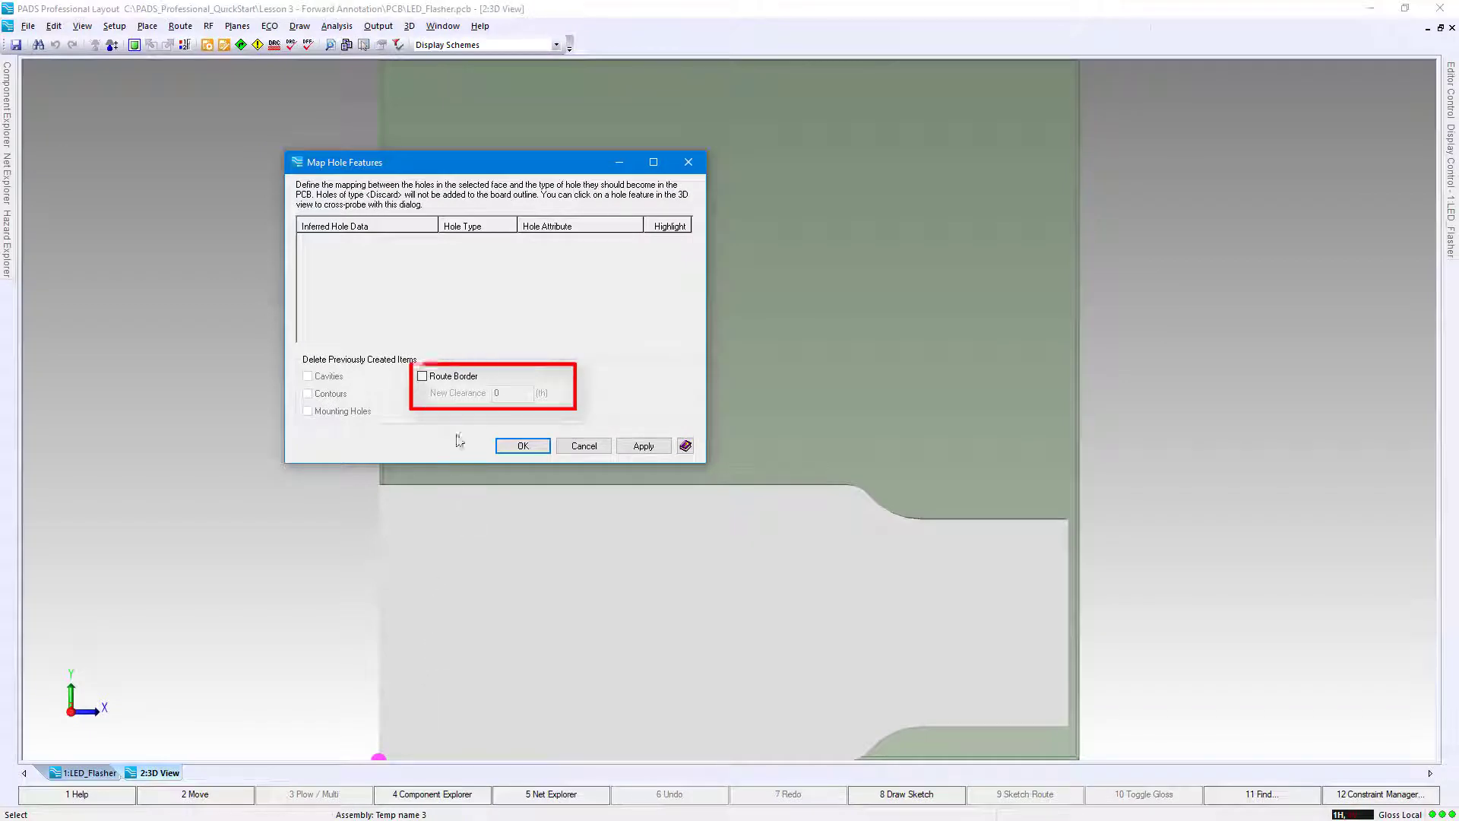
Turn on Route Border with a 20 th clearance and accept the board outline.
{"action": "left_click", "coordinate": [456, 382]}
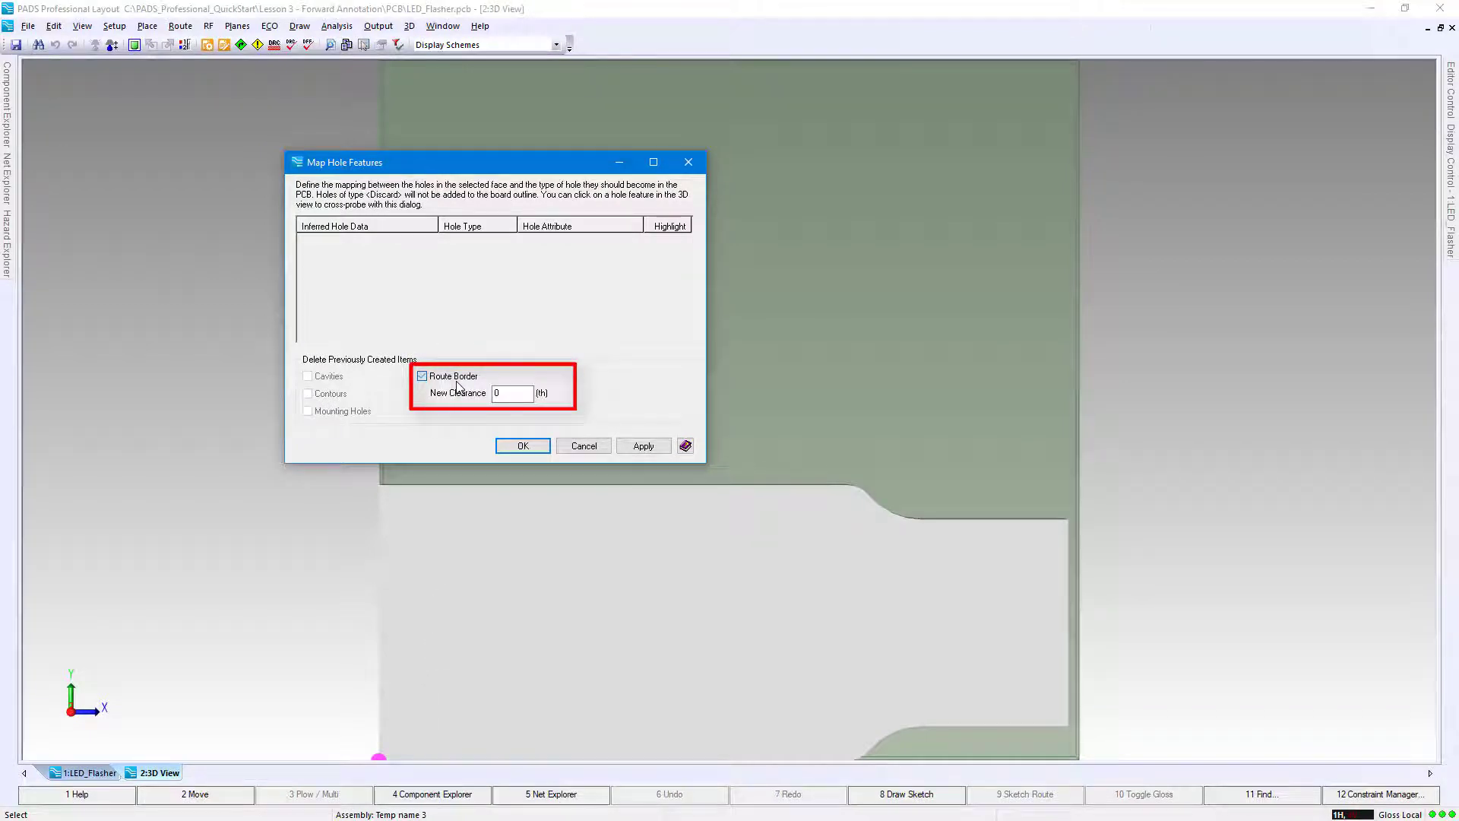
{"action": "left_click", "coordinate": [509, 395]}
{"action": "left_click", "coordinate": [520, 445]}
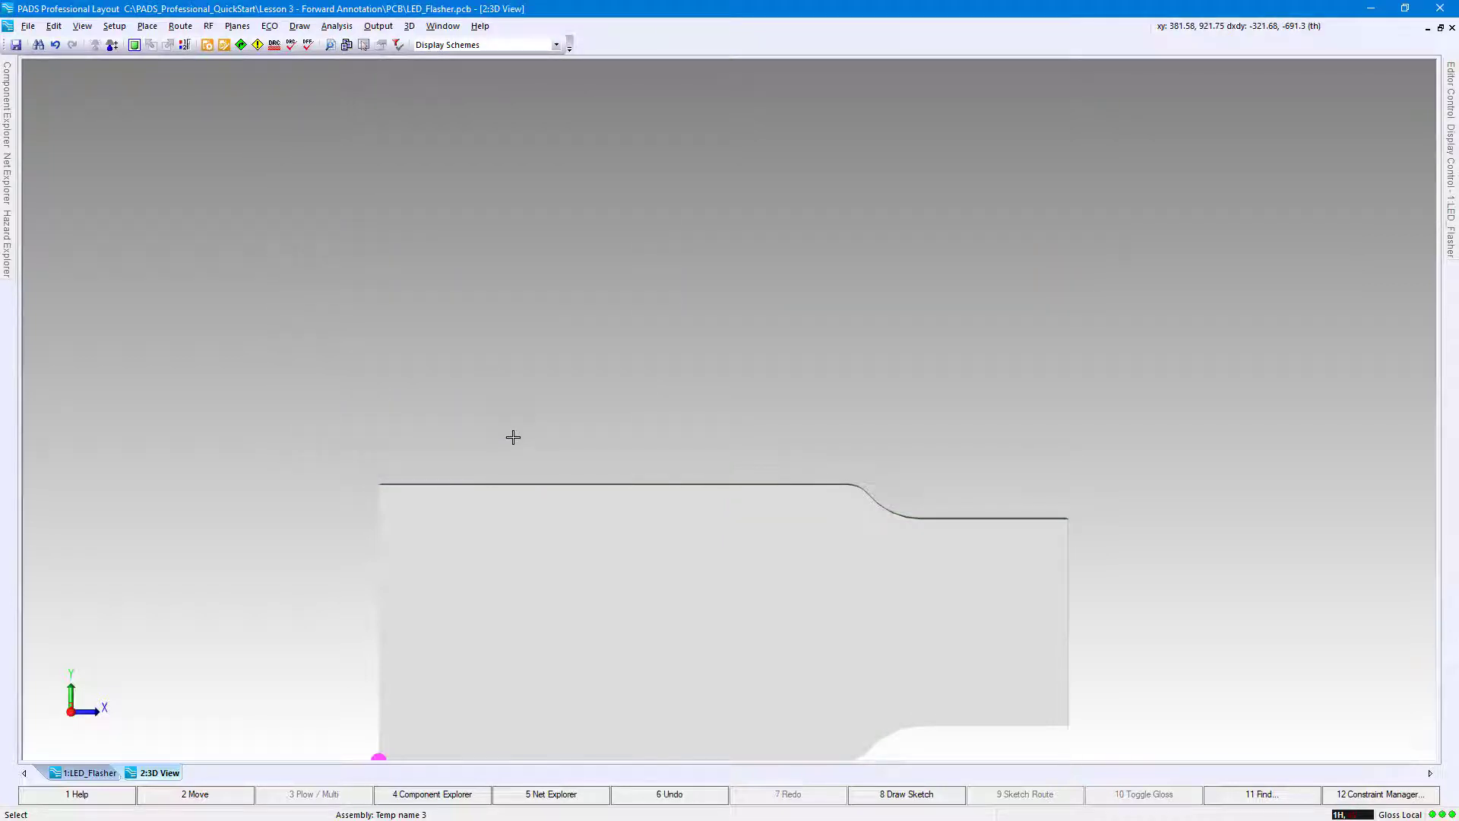
Delete the imported Board outline.step mechanical model from the 3D view.
{"action": "left_click", "coordinate": [513, 531]}
{"action": "right_click", "coordinate": [513, 531]}
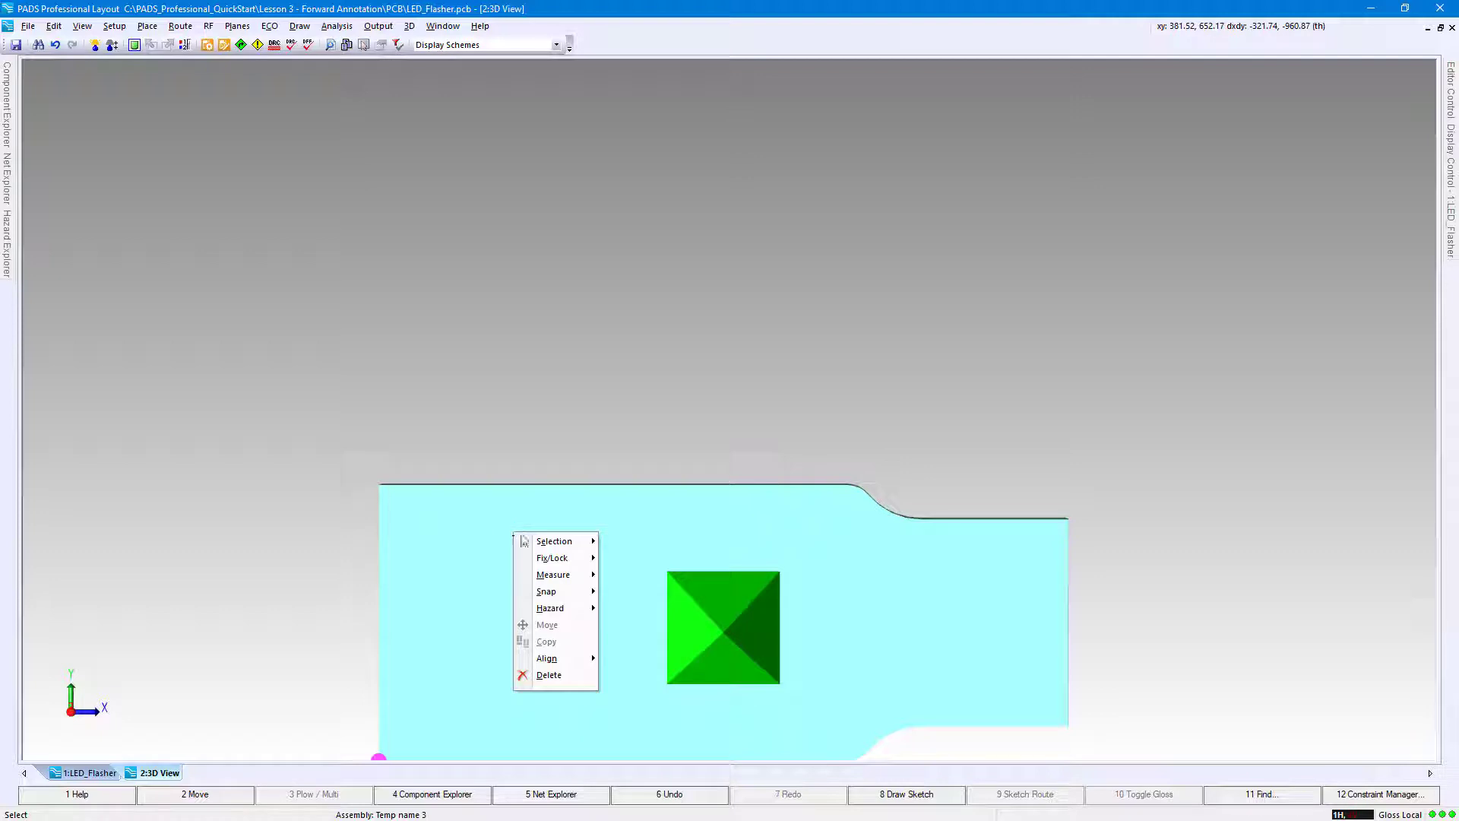
{"action": "left_click", "coordinate": [548, 675]}
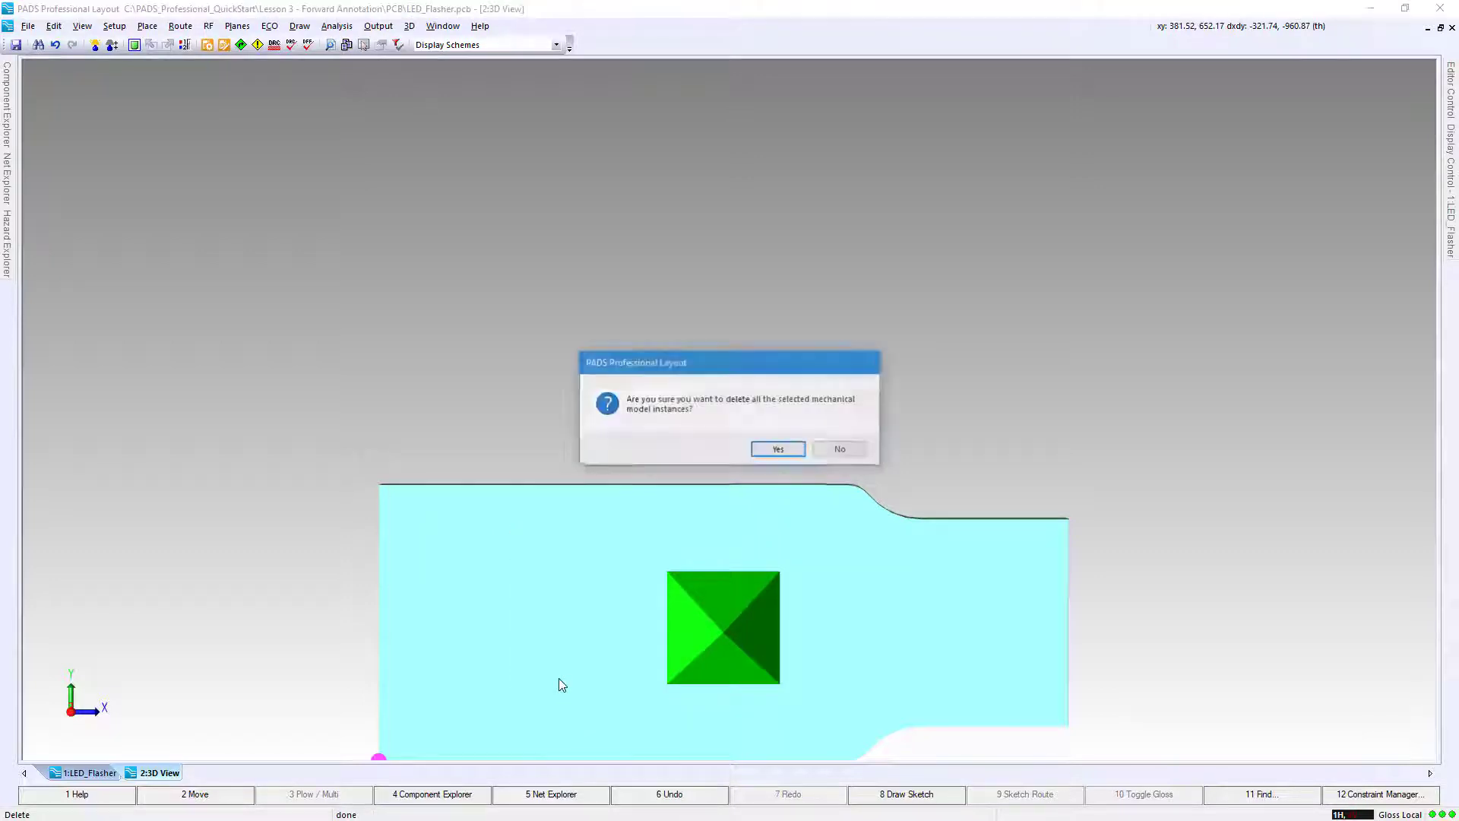
{"action": "left_click", "coordinate": [769, 456]}
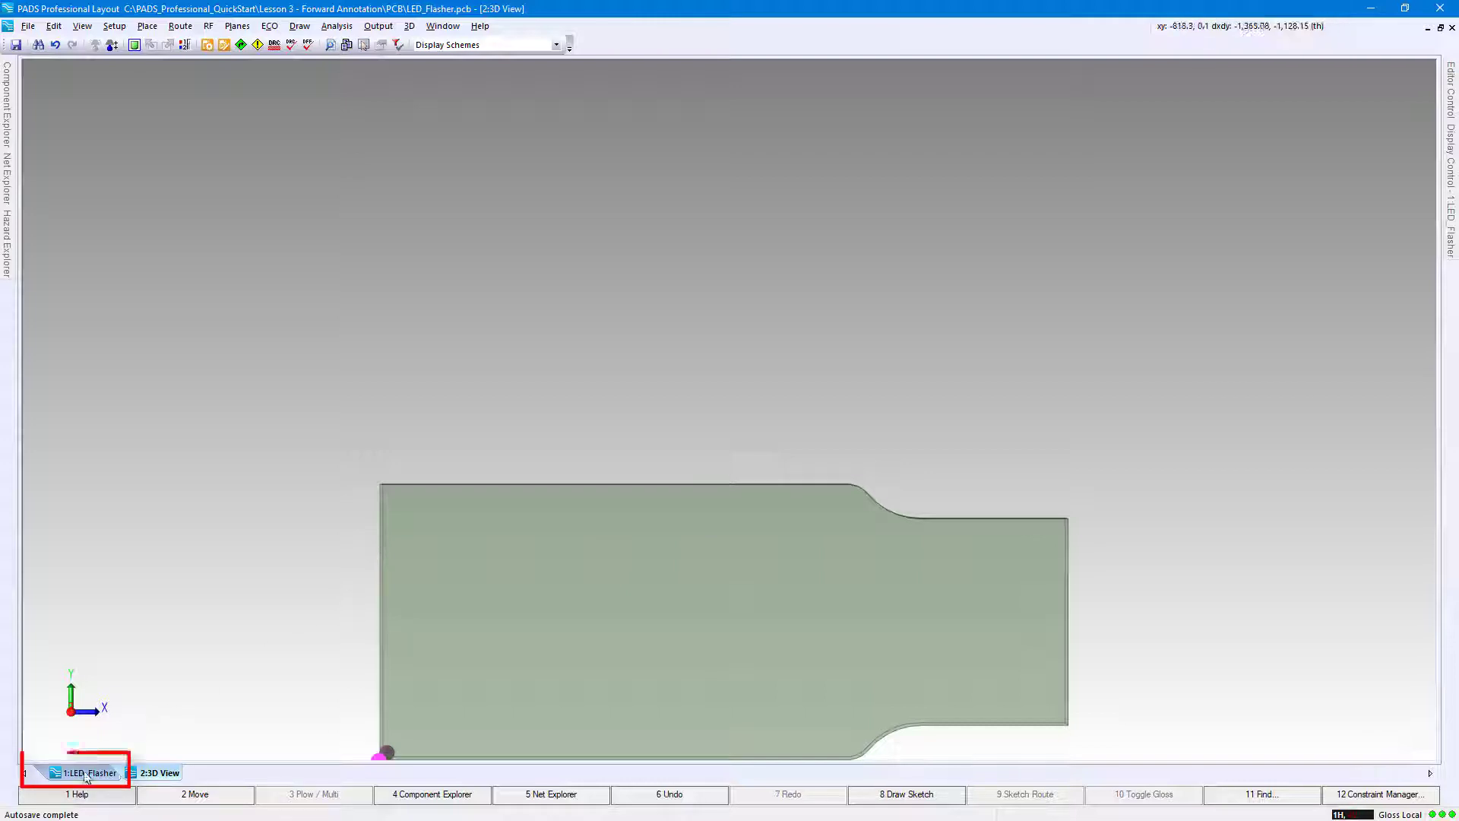
Return to the 1:LED_Flasher layout, fit the stepped board outline in view, and save.
{"action": "left_click", "coordinate": [84, 773]}
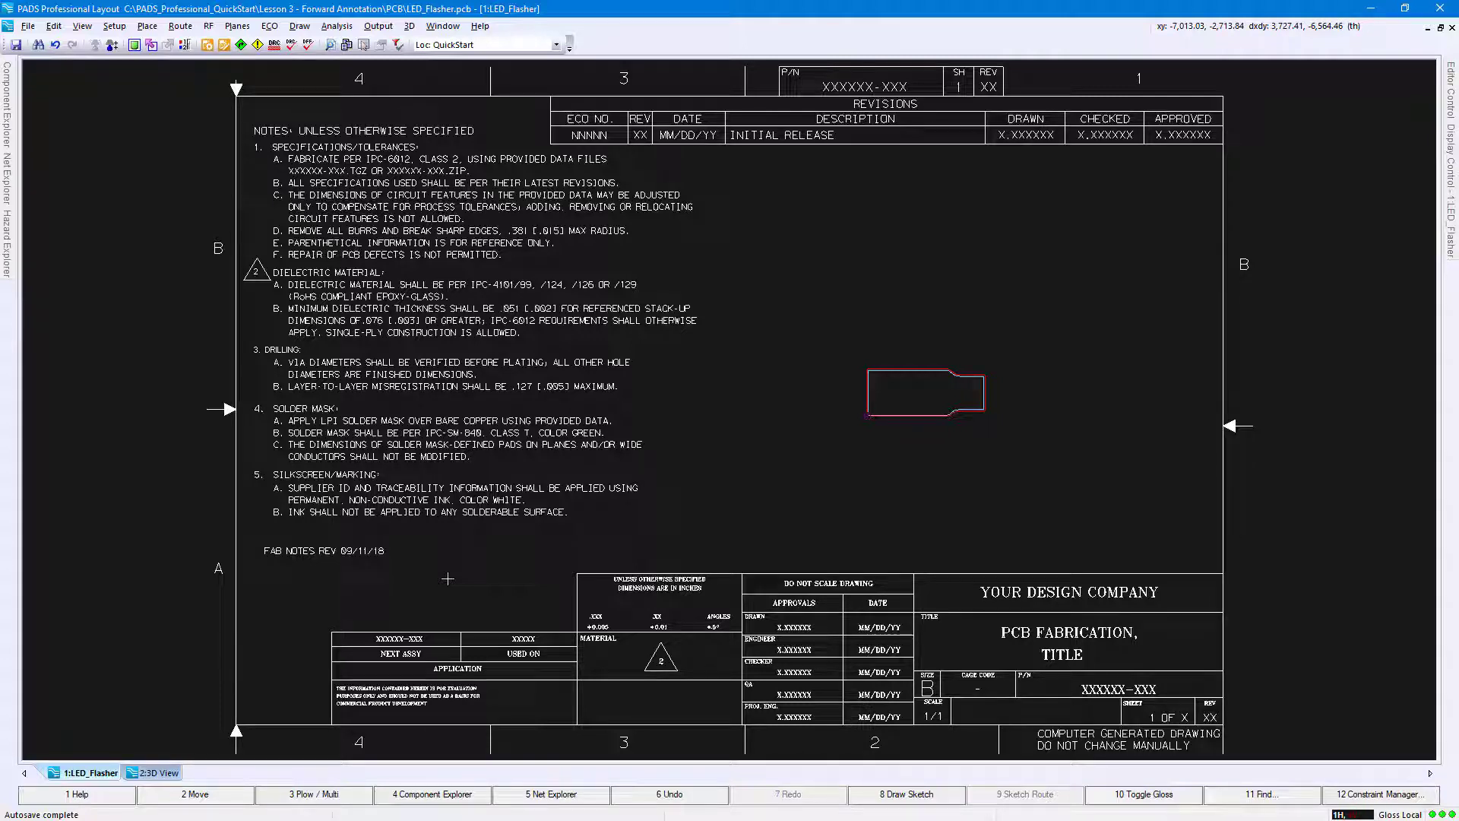
{"action": "key", "text": "ctrl+b"}
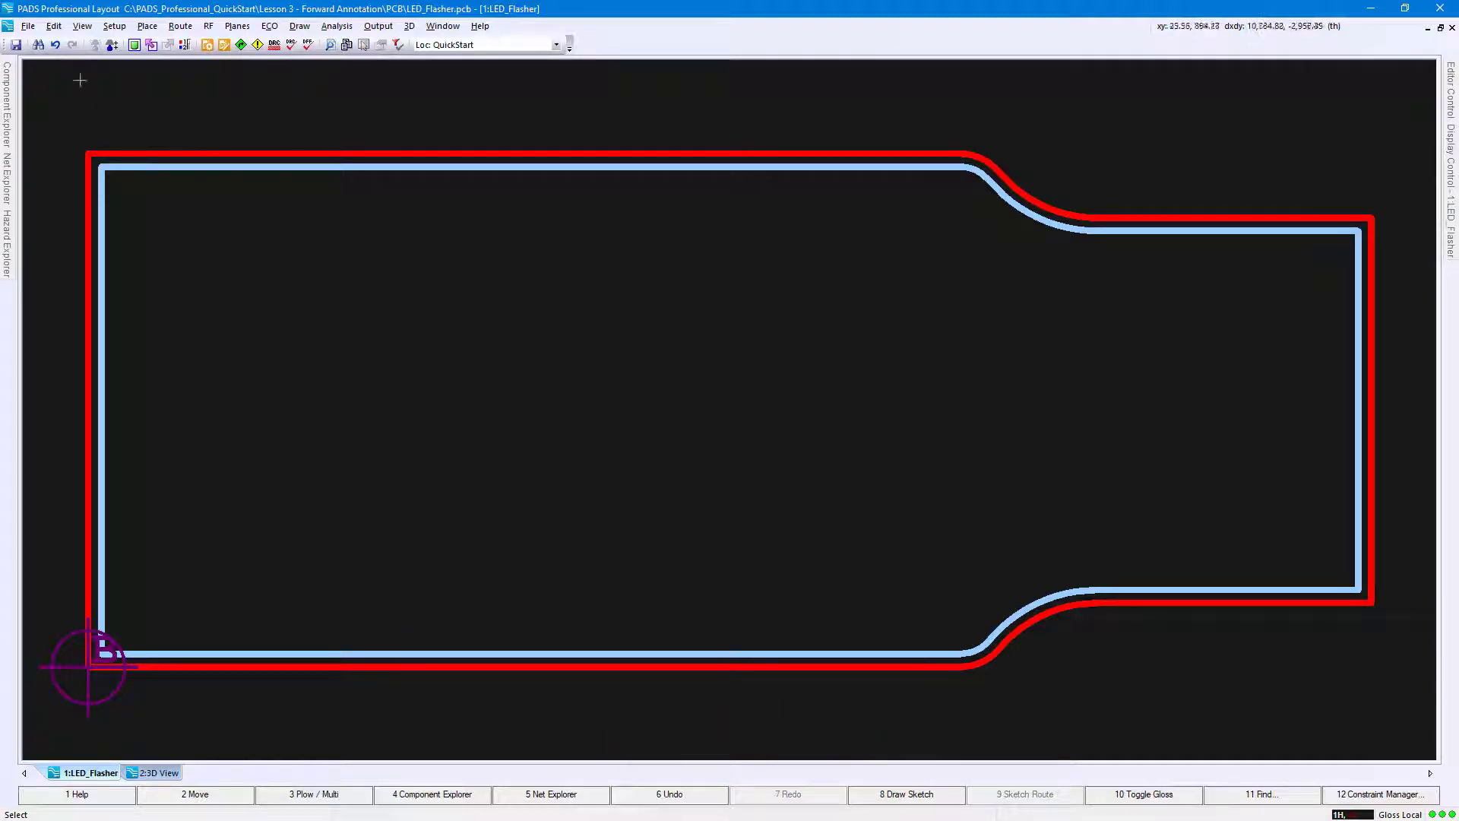
{"action": "left_click", "coordinate": [27, 26]}
{"action": "left_click", "coordinate": [67, 116]}
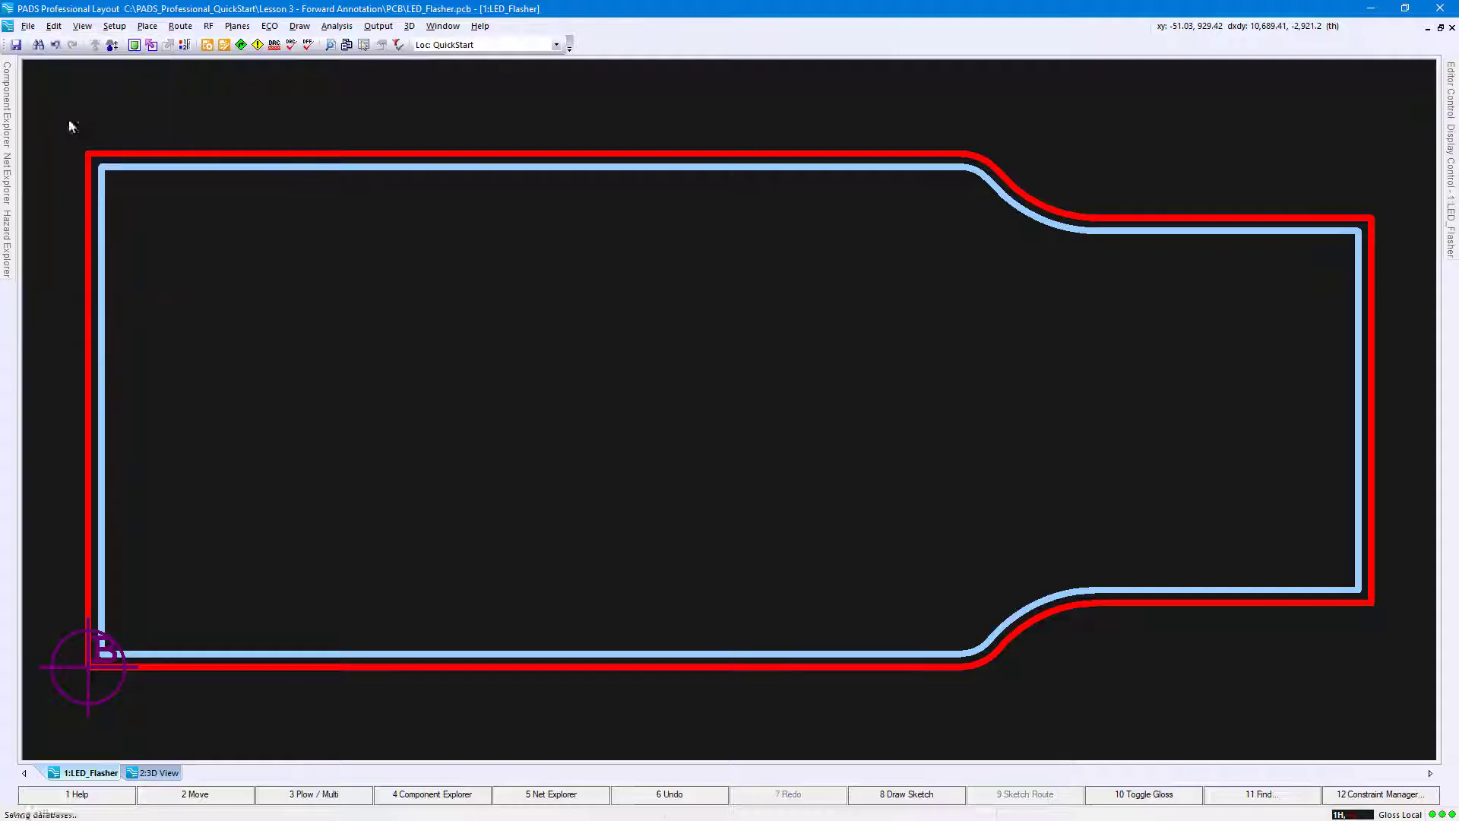